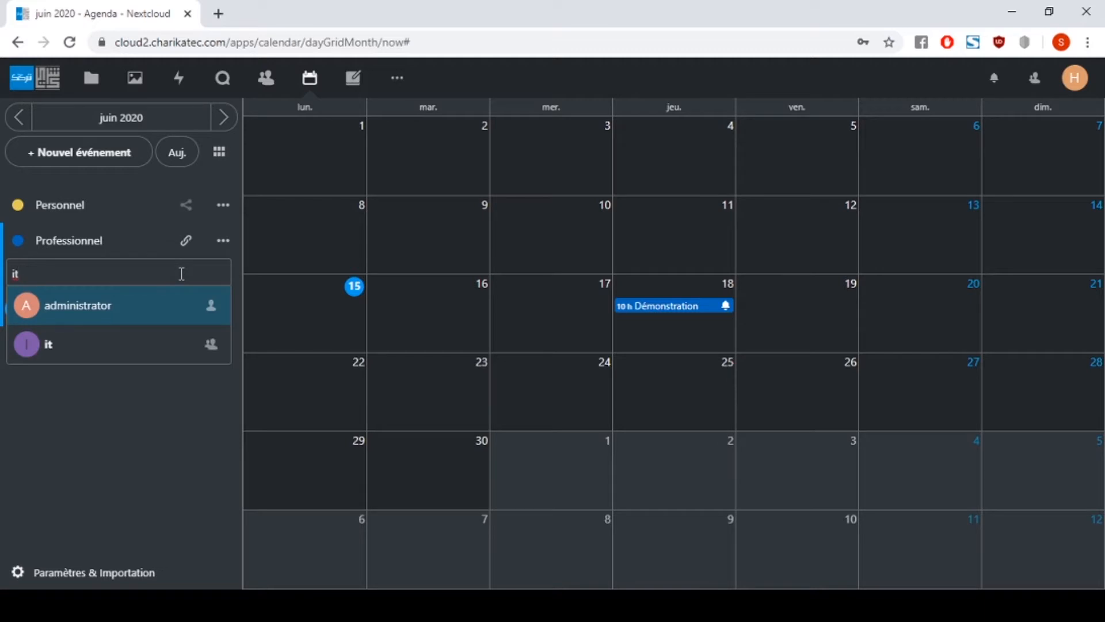
- Fix the Professionnel share search text to 'commer' so the Commercial group shows up
key("BackSpace")
key("BackSpace")
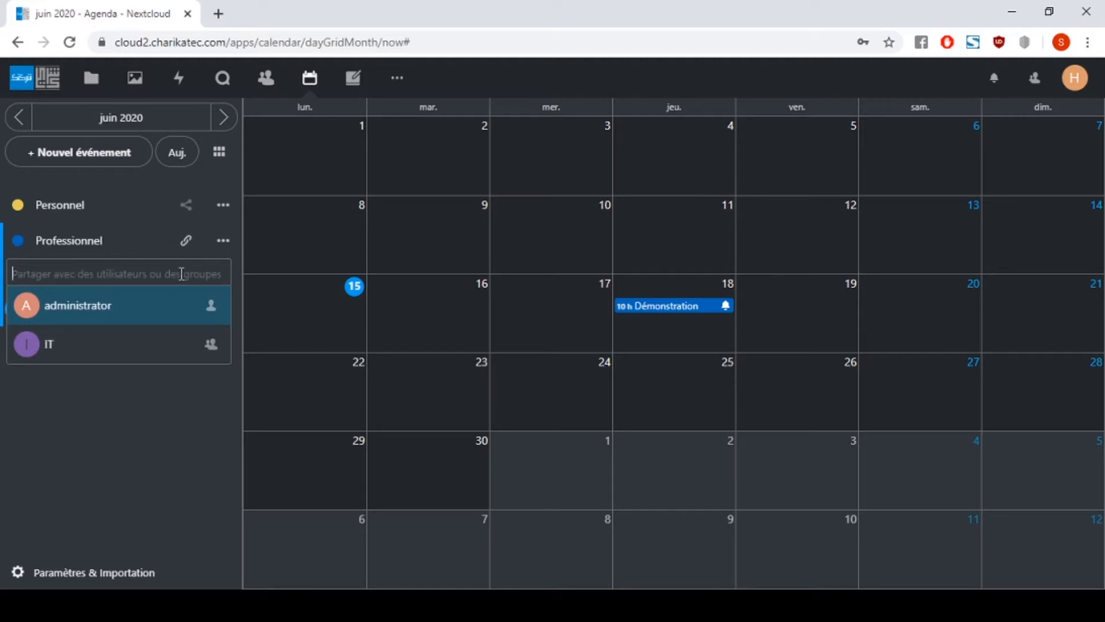
type("comme")
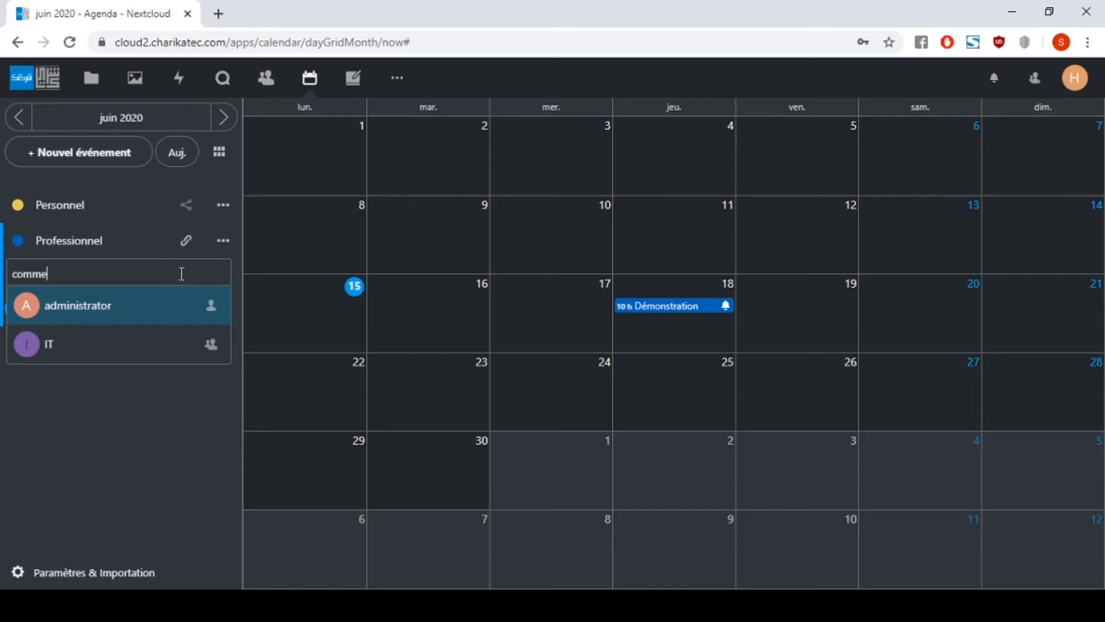
type("r")
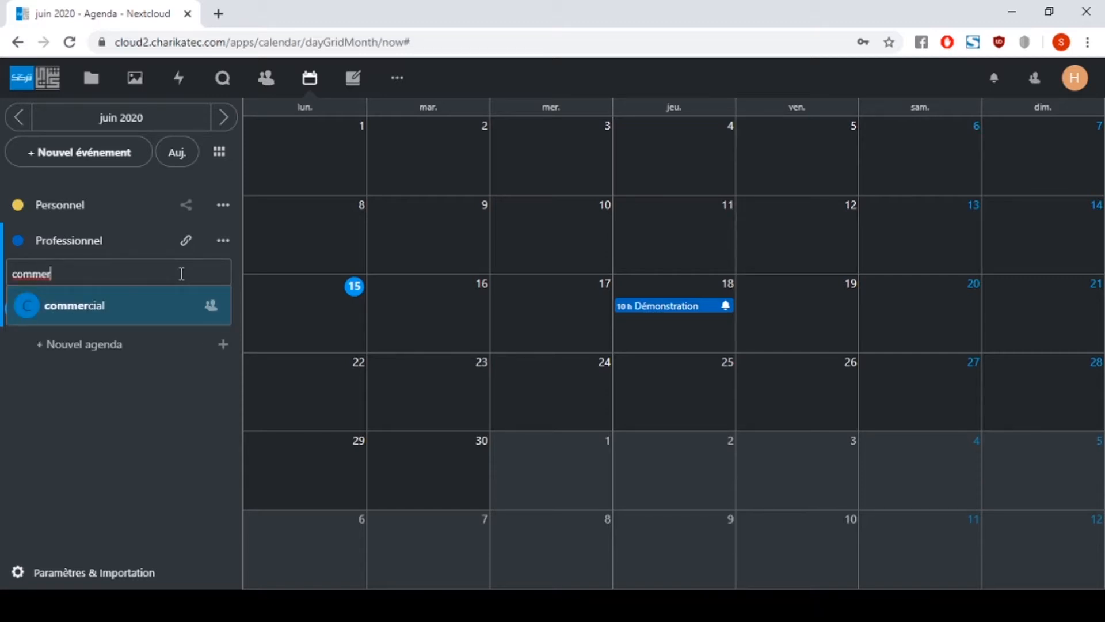
key("BackSpace")
key("BackSpace")
key("BackSpace")
key("BackSpace")
key("BackSpace")
key("BackSpace")
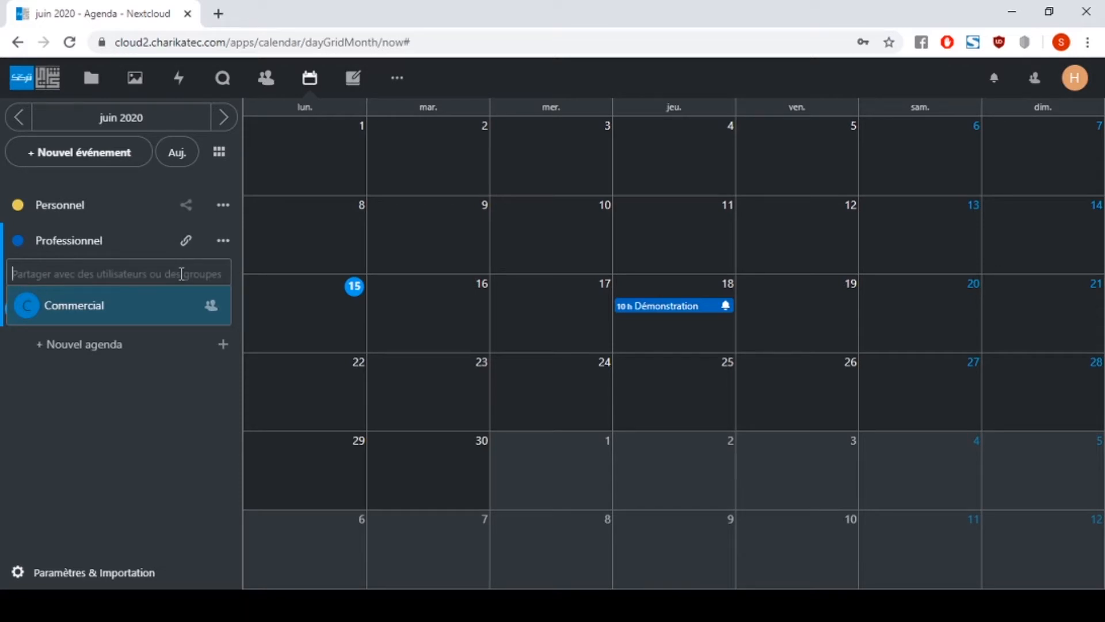
- Change the Professionnel calendar colour to a deeper blue and copy its private link
left_click(224, 240)
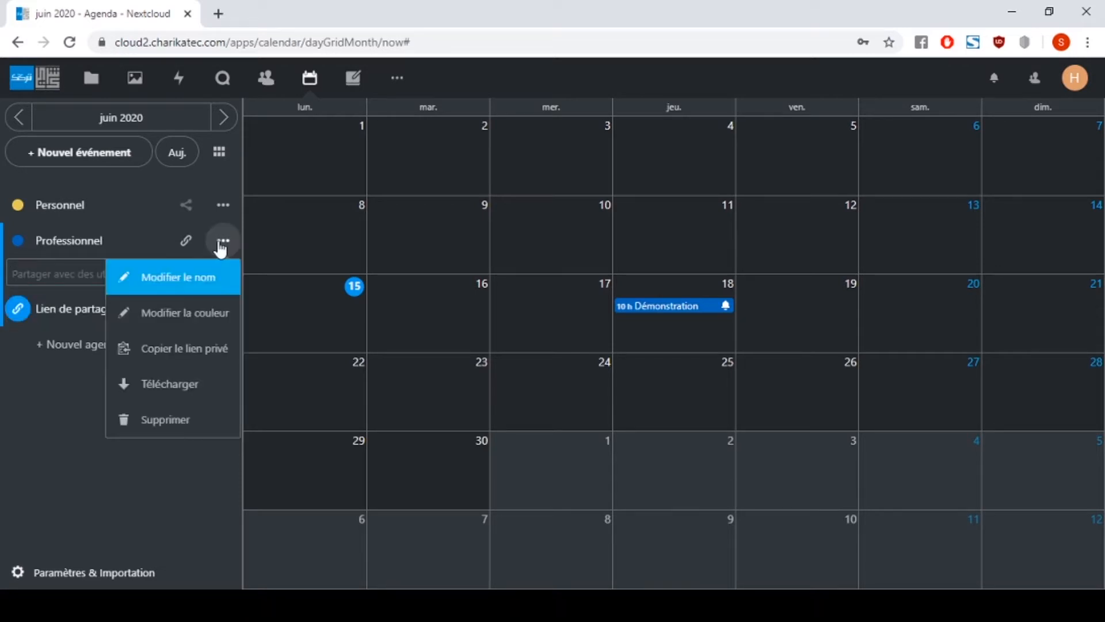
left_click(208, 328)
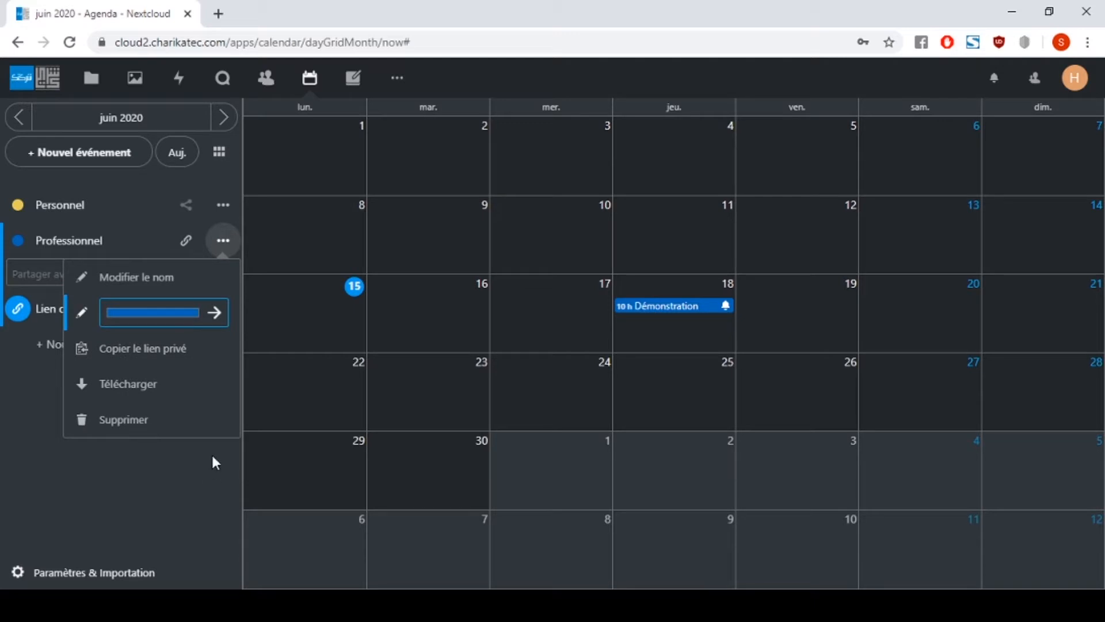
left_click_drag(212, 456, 205, 457)
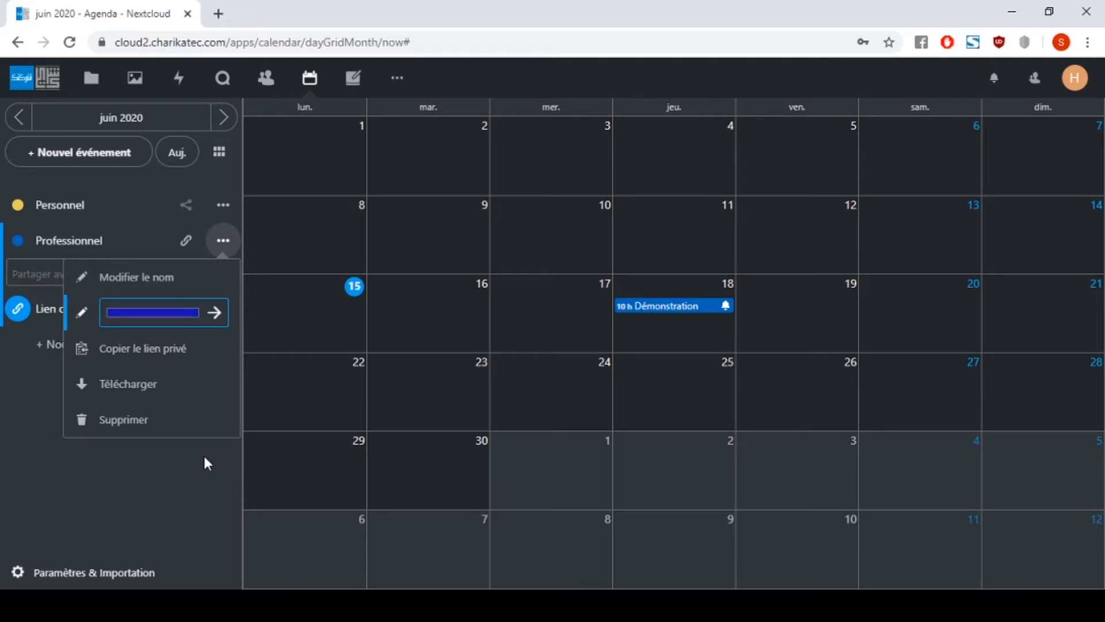
left_click(85, 349)
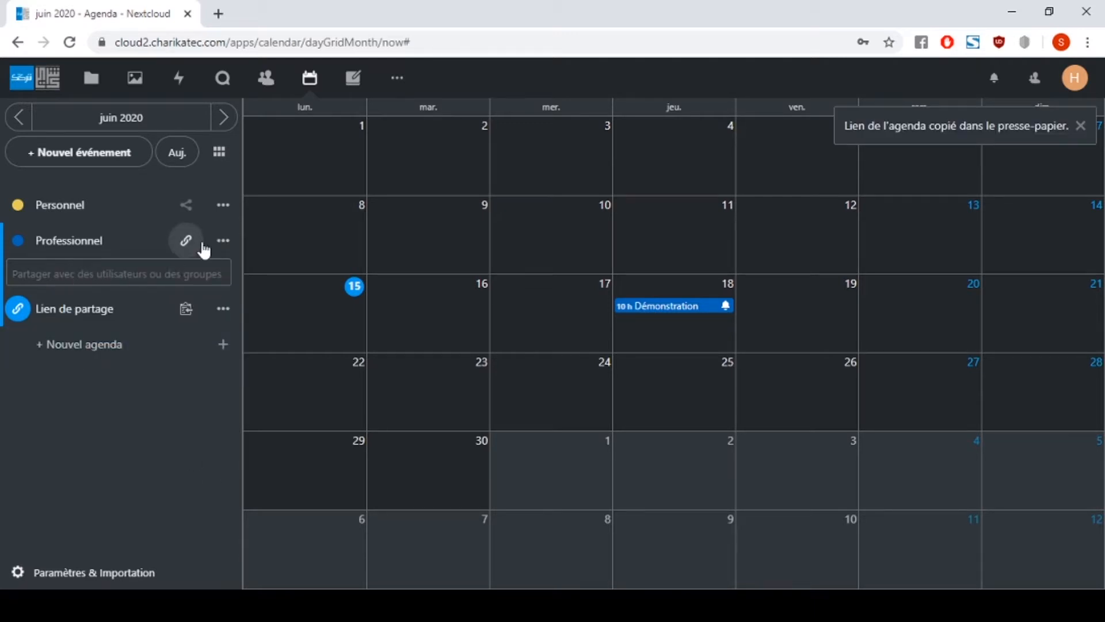
left_click(224, 240)
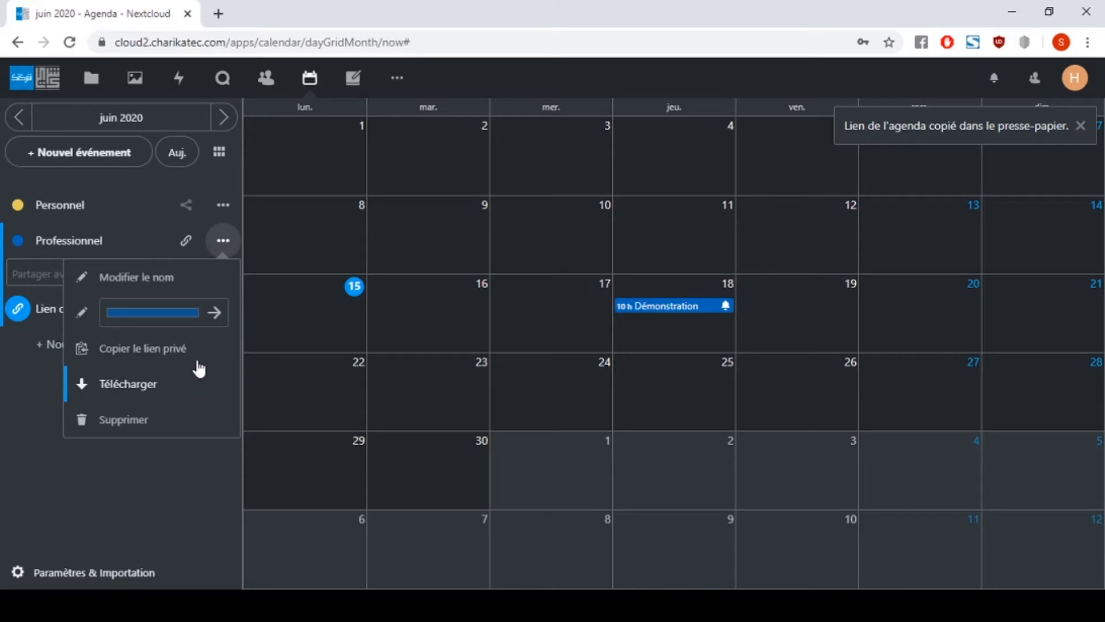
left_click(227, 240)
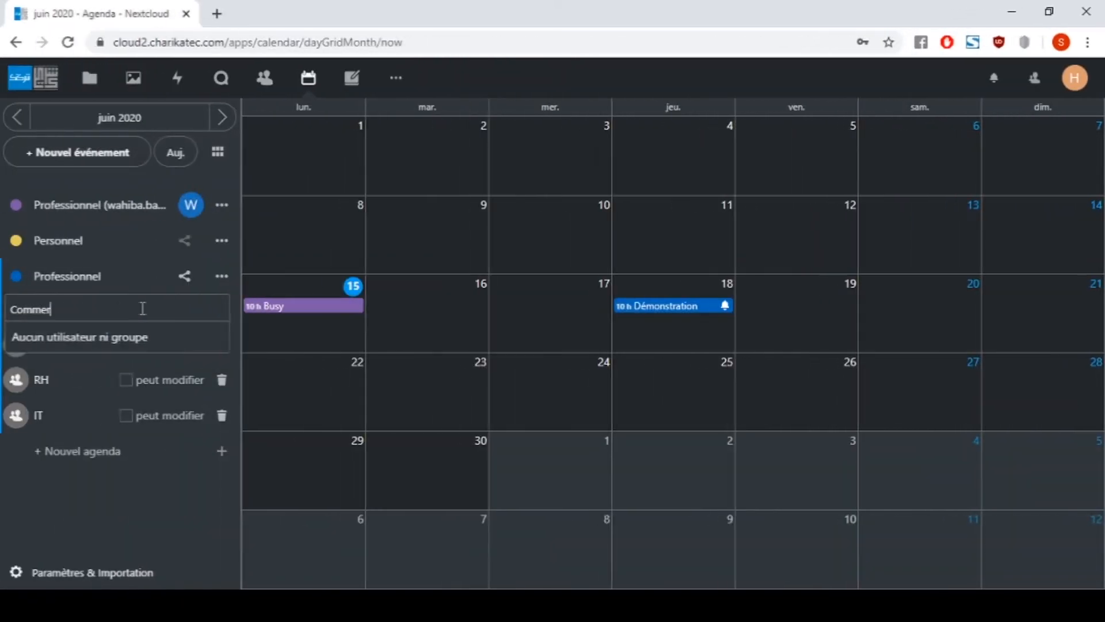
- Share the Professionnel calendar with the Commercial and Marketing groups
left_click(141, 338)
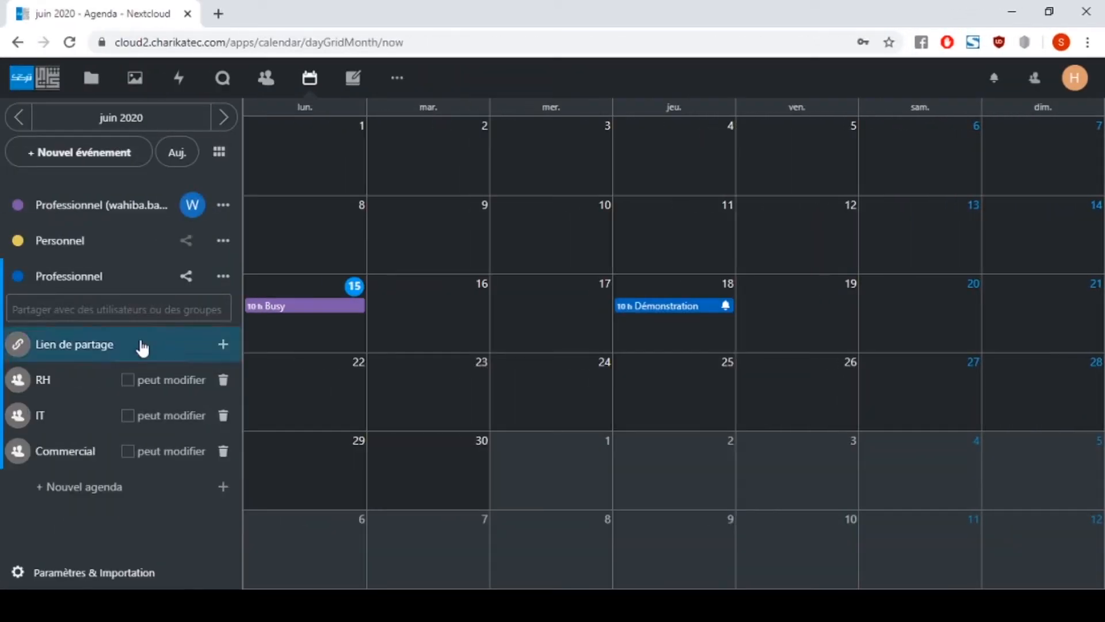
left_click(132, 312)
type("Market")
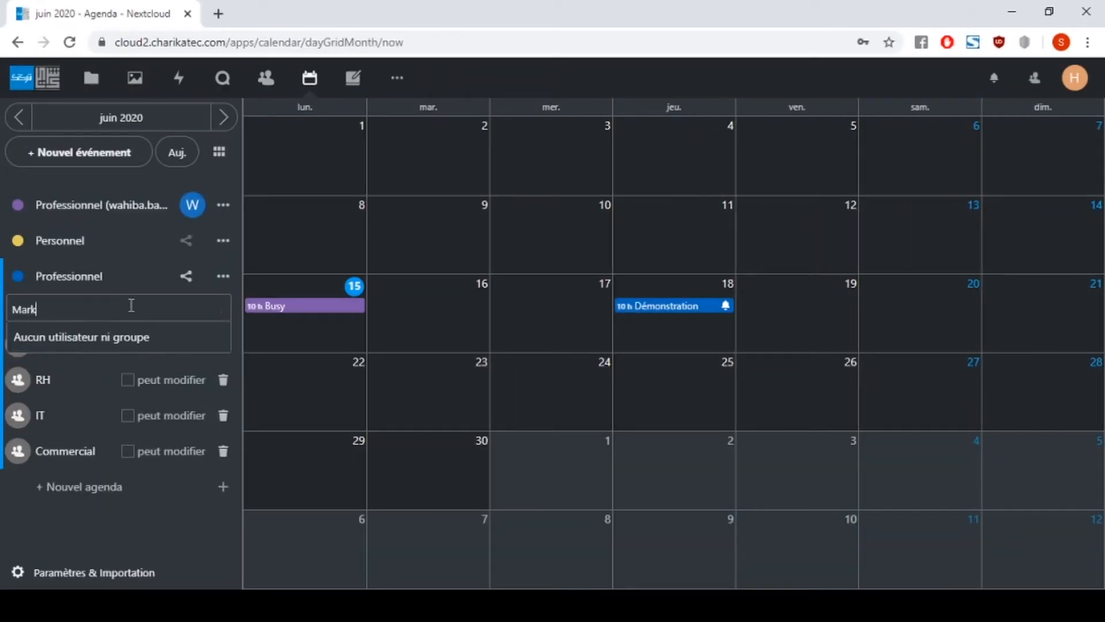
left_click(136, 345)
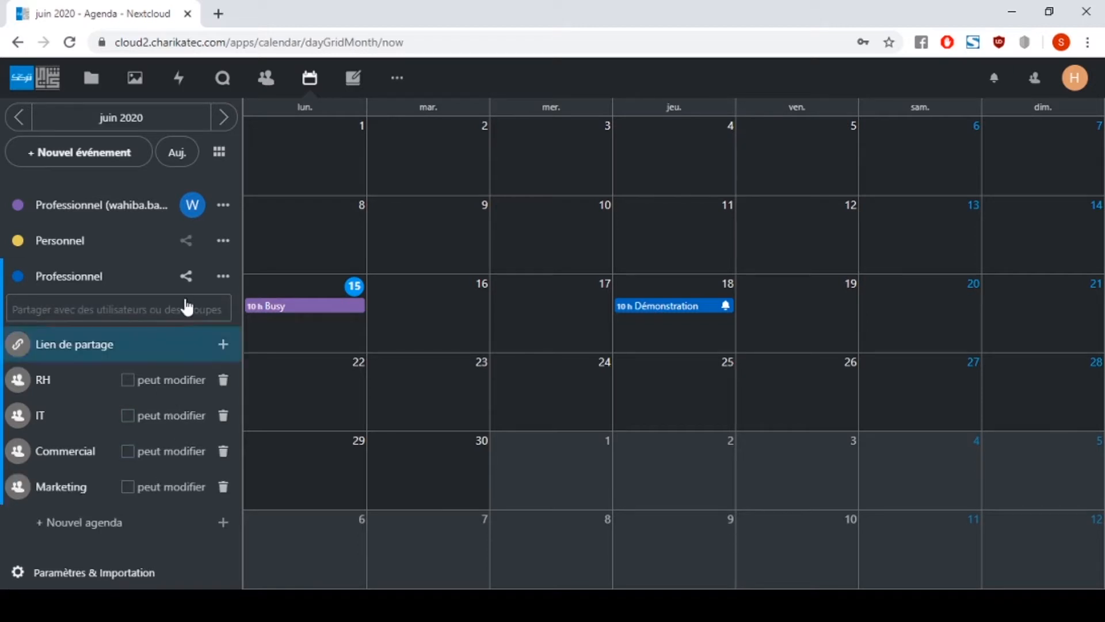
- Draft 'Meeting Diaf' on 16 June, 13:00–15:00, in the Professionnel calendar
left_click(441, 312)
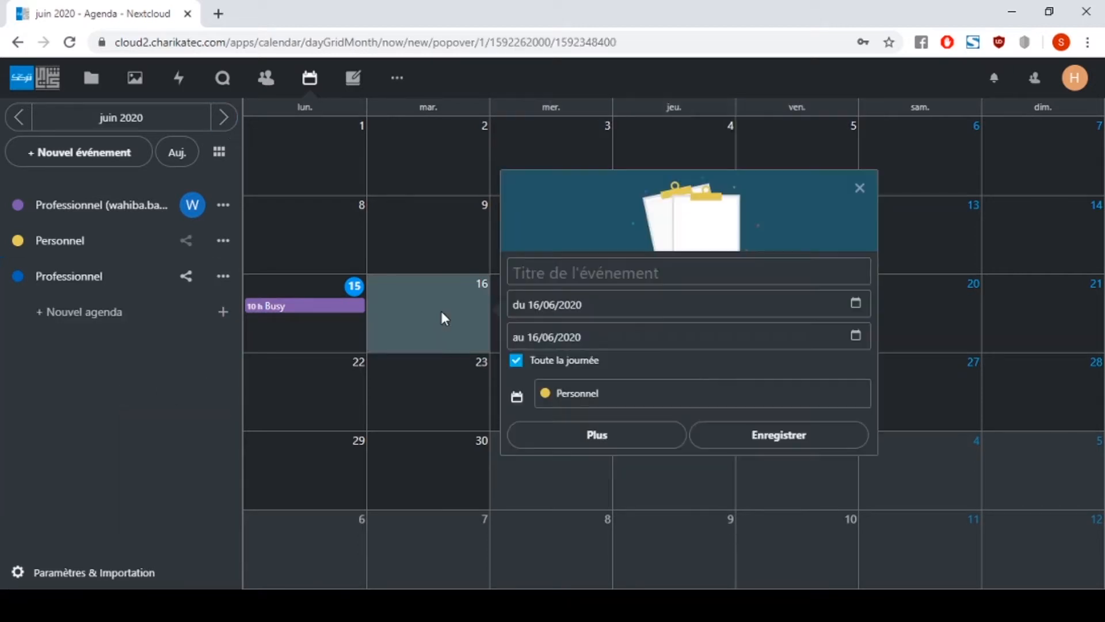
type("Meeti")
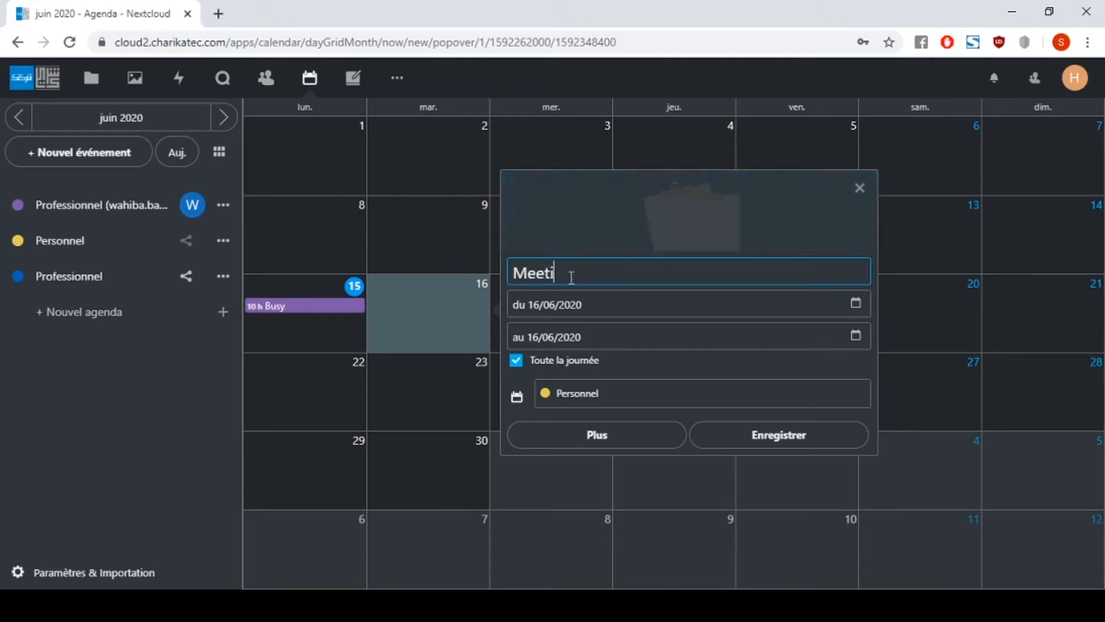
type("ng Diaf")
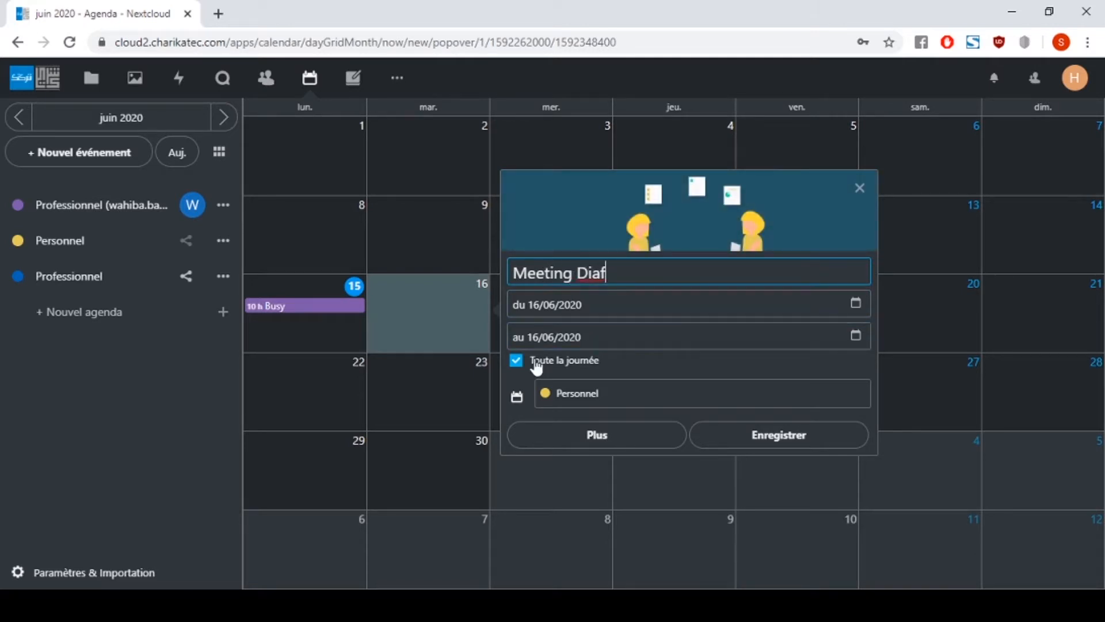
left_click(533, 361)
left_click(603, 305)
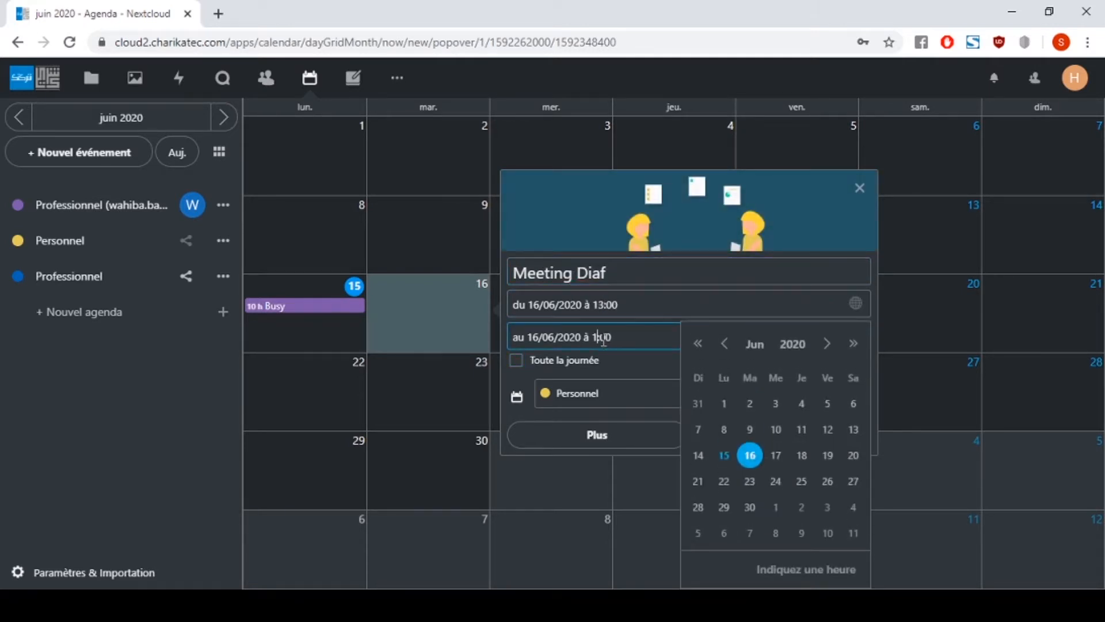
left_click(599, 396)
left_click(639, 364)
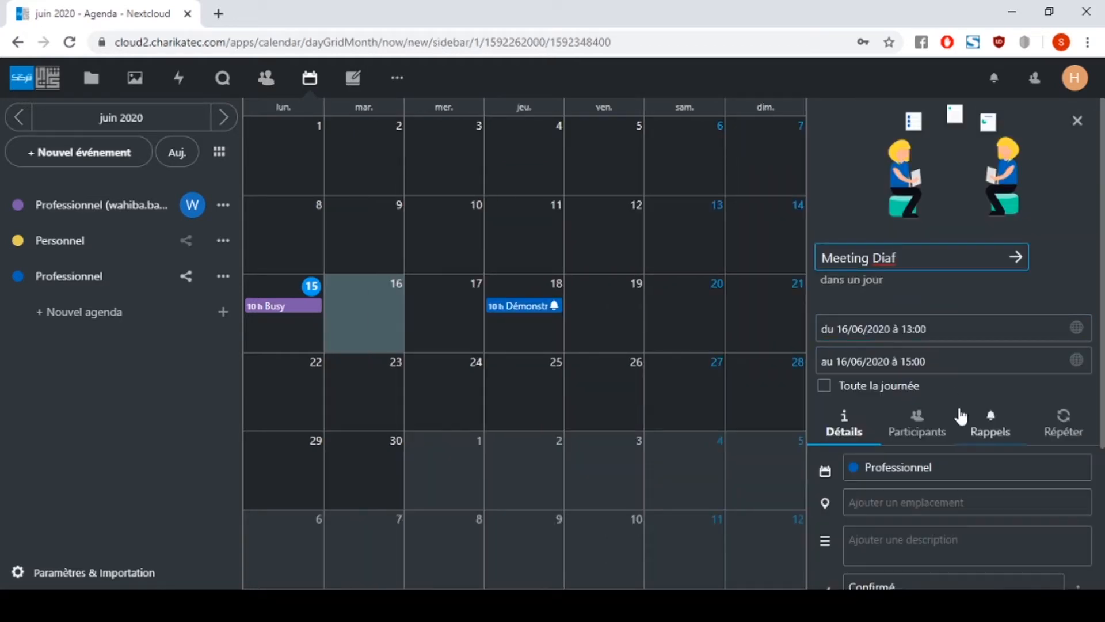
- Give Meeting Diaf the meeting address and the description 'Etablissement de la stratégie commerciale'
left_click_drag(1100, 256, 1102, 549)
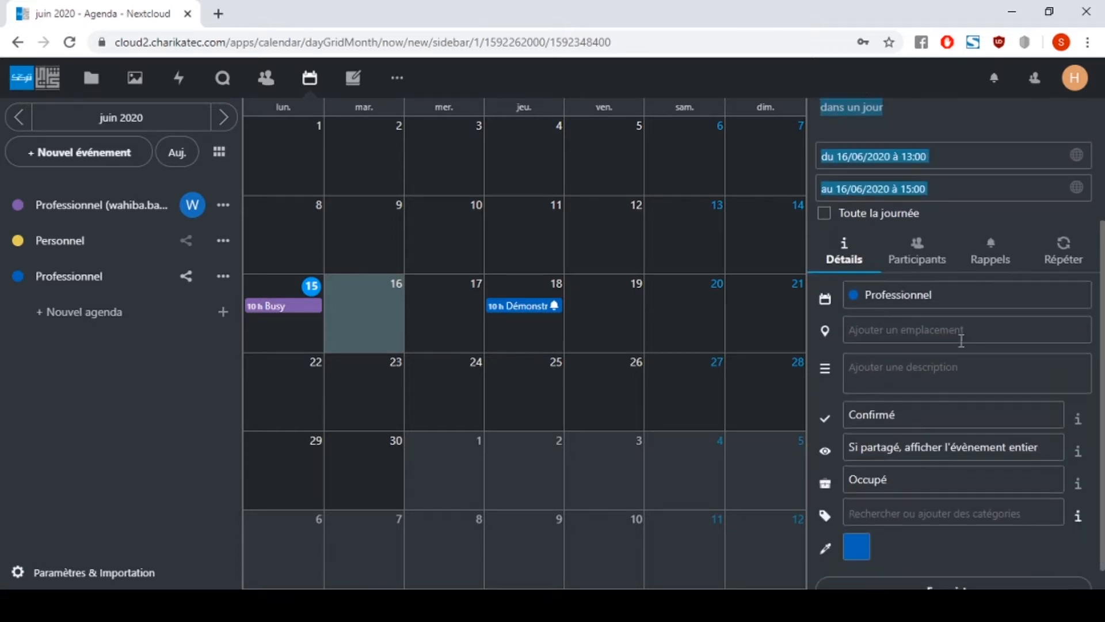
left_click(961, 339)
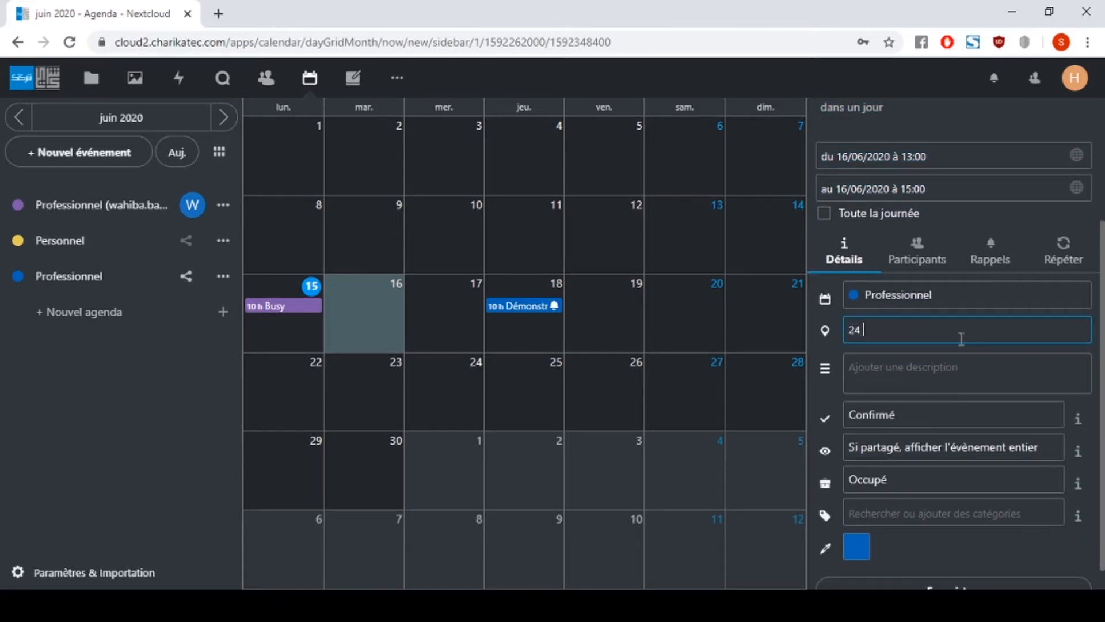
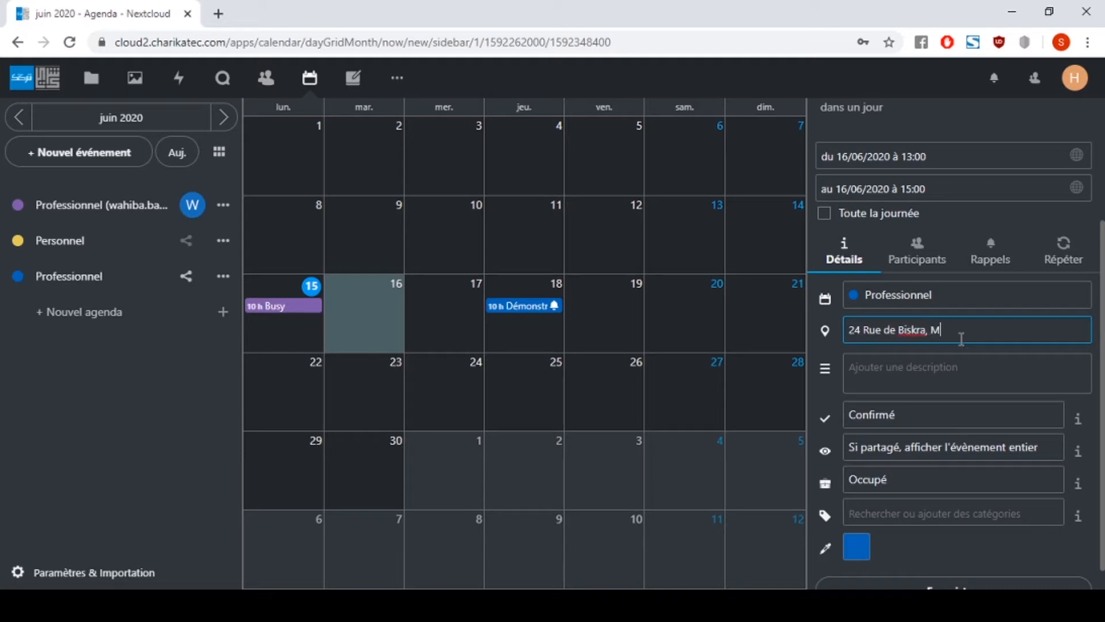
left_click(962, 367)
type("Etab")
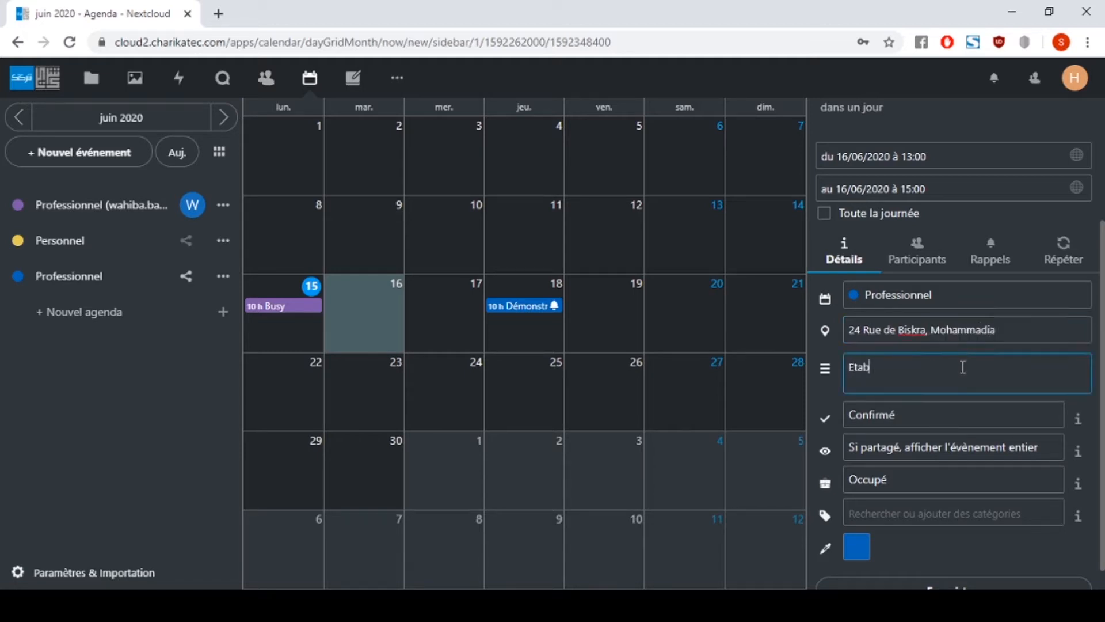
type("lissement de la stratégie commerciale")
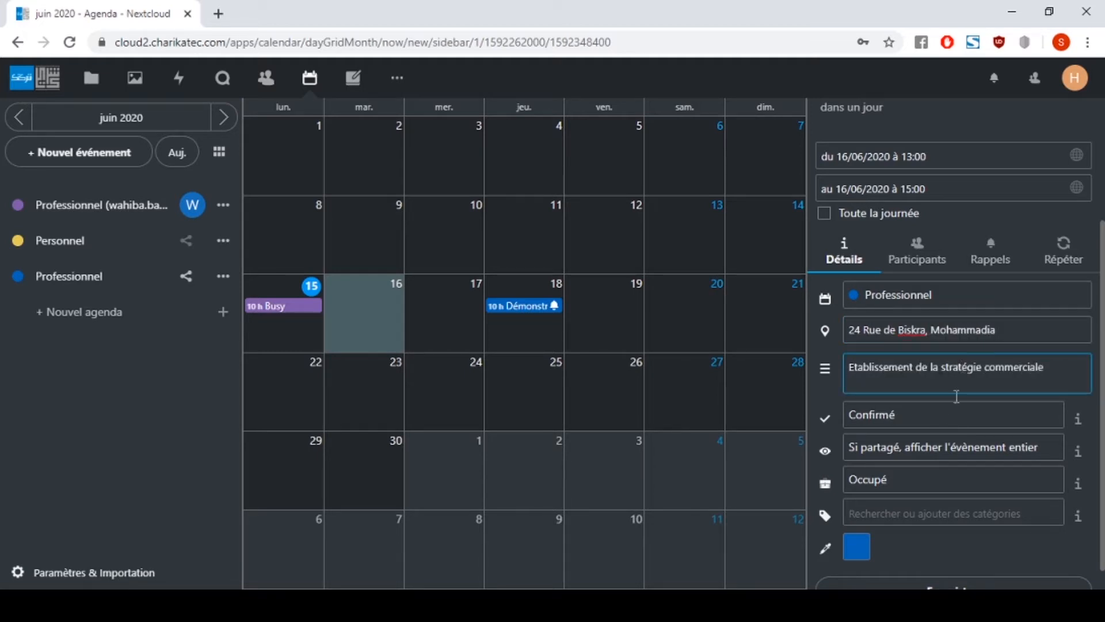
- Set visibility to show only as busy and tag the event Rendez-vous and Réunion
left_click(955, 455)
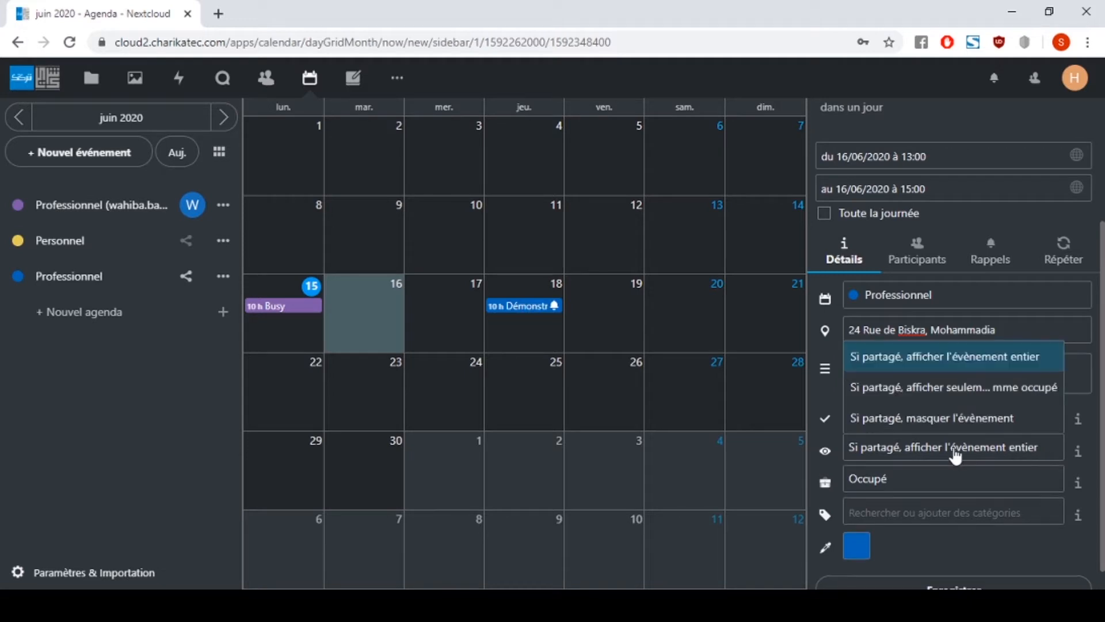
left_click(935, 388)
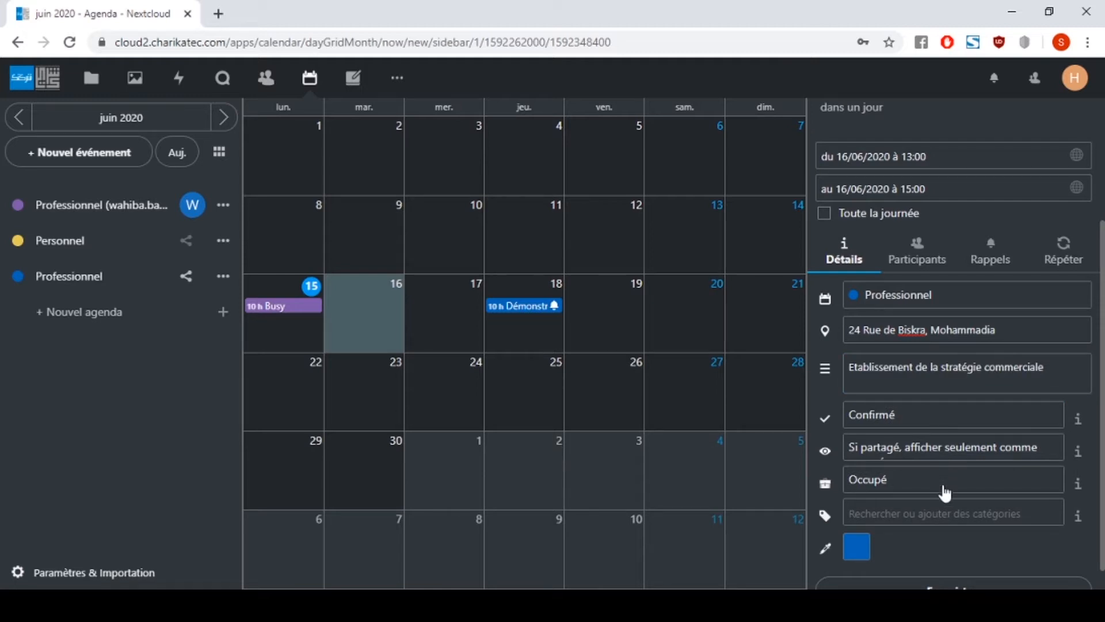
left_click(934, 519)
left_click(955, 387)
left_click(955, 420)
- Make the Meeting Diaf event colour yellow
left_click(856, 546)
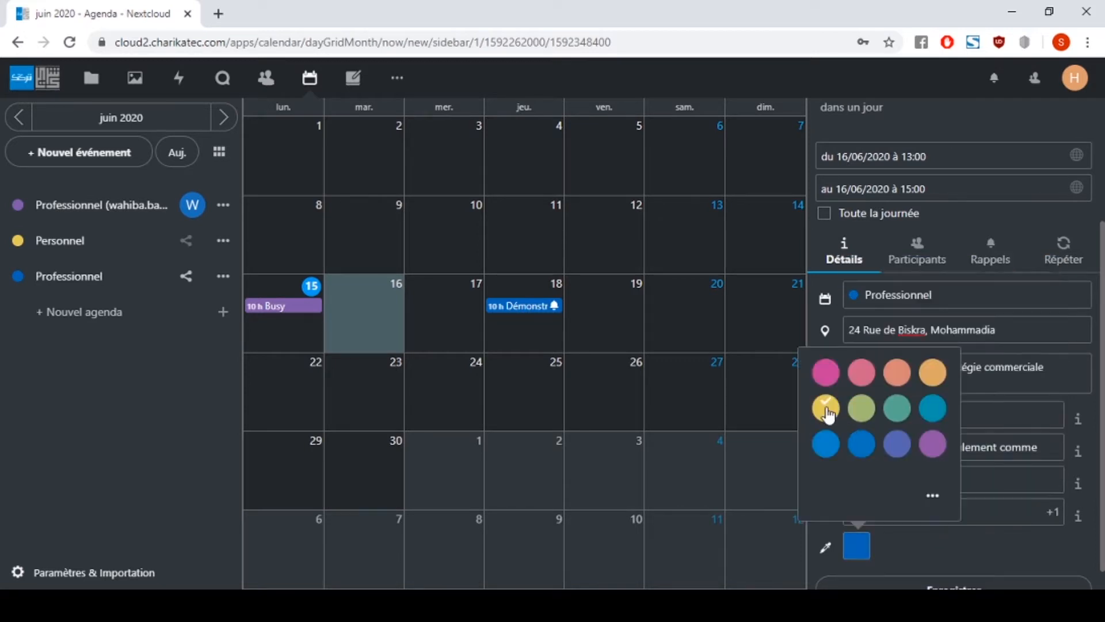
left_click(826, 411)
left_click(916, 253)
left_click(919, 365)
- Invite a colleague and two more attendees by e-mail, then check their busy periods
type("wahiba")
left_click(926, 440)
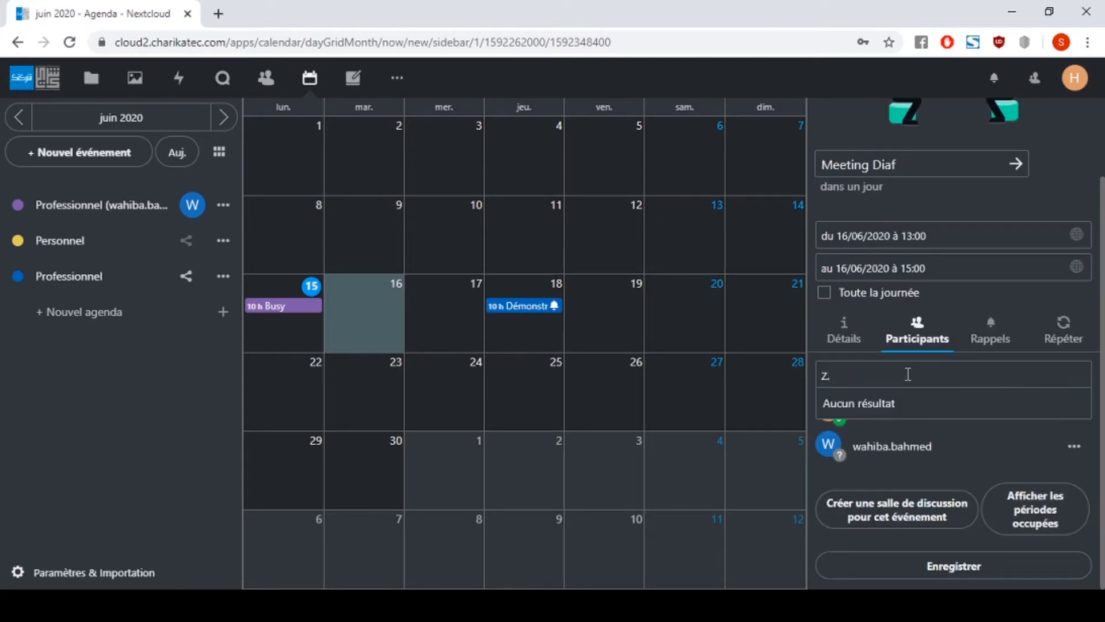
key("Return")
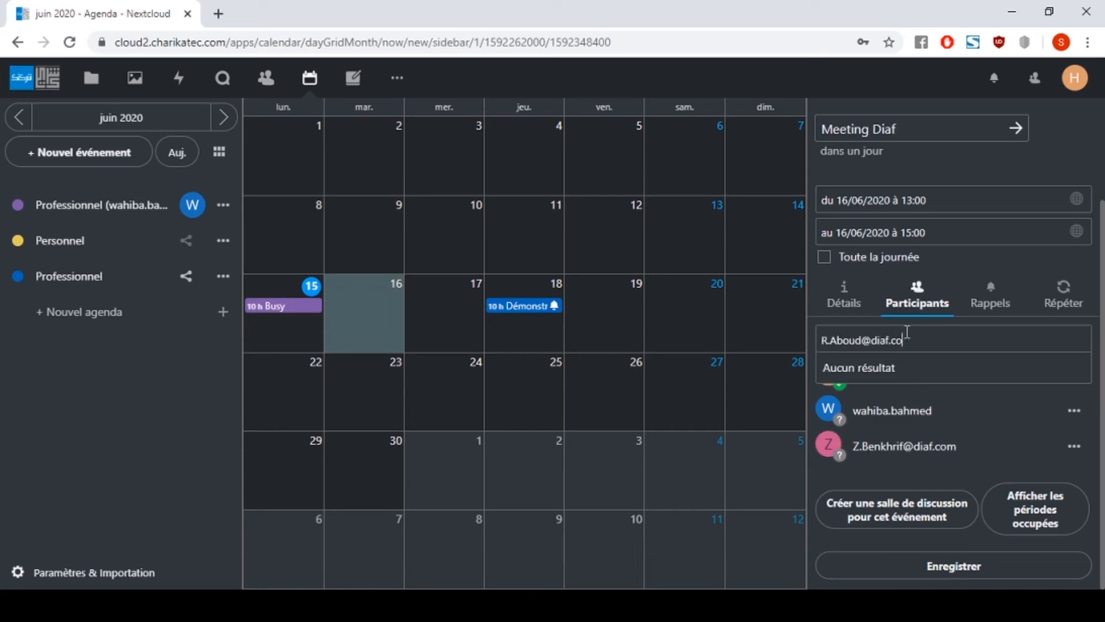
key("Return")
left_click(1033, 519)
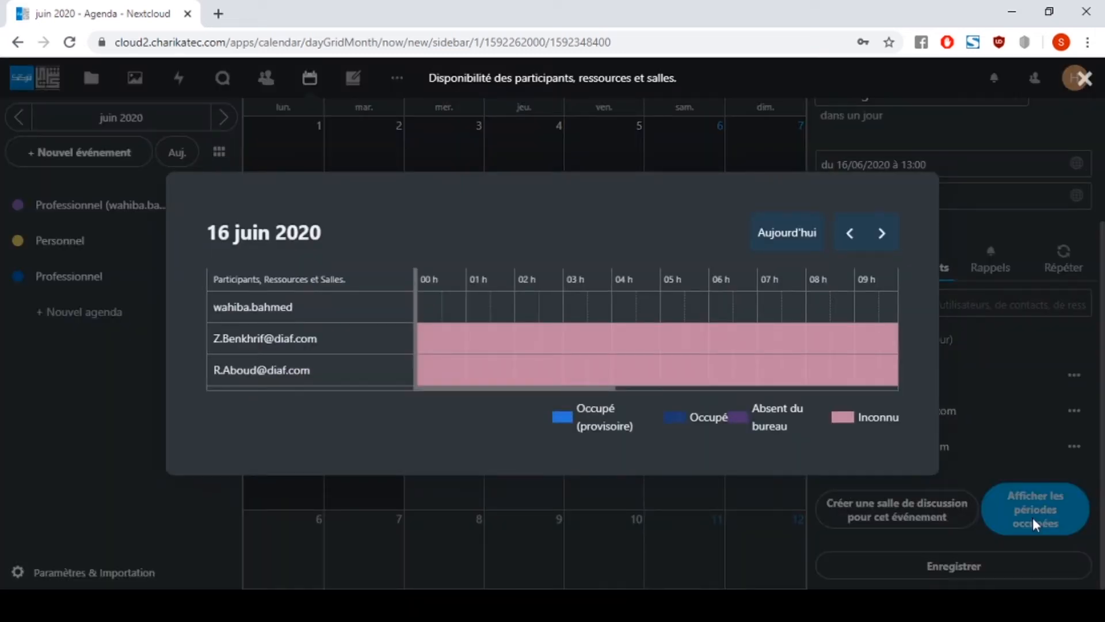
left_click_drag(603, 389, 805, 403)
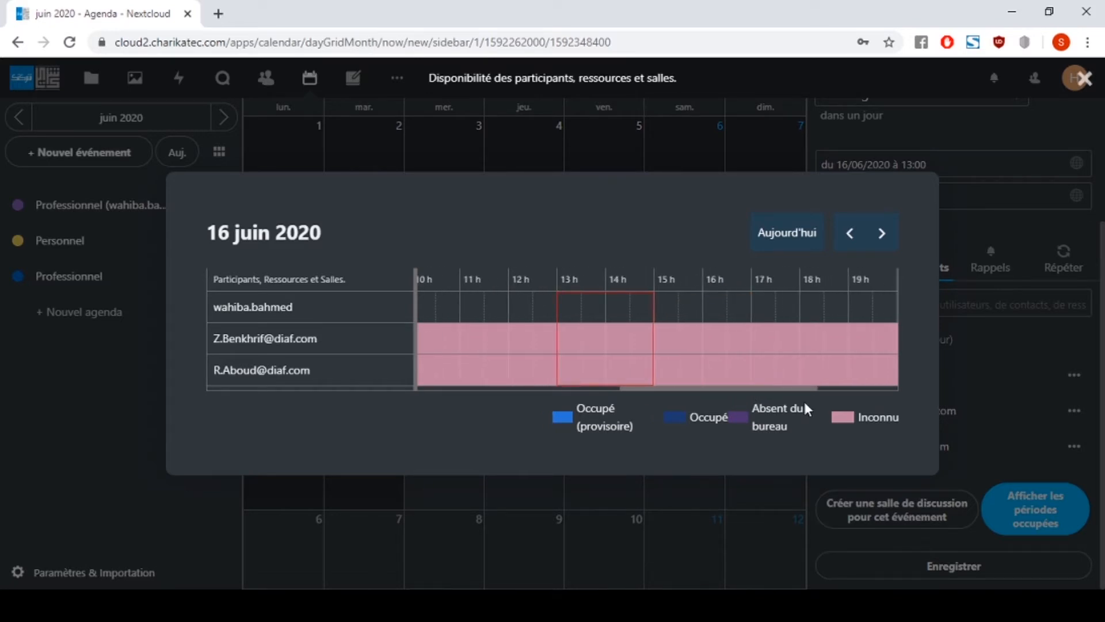
left_click(999, 267)
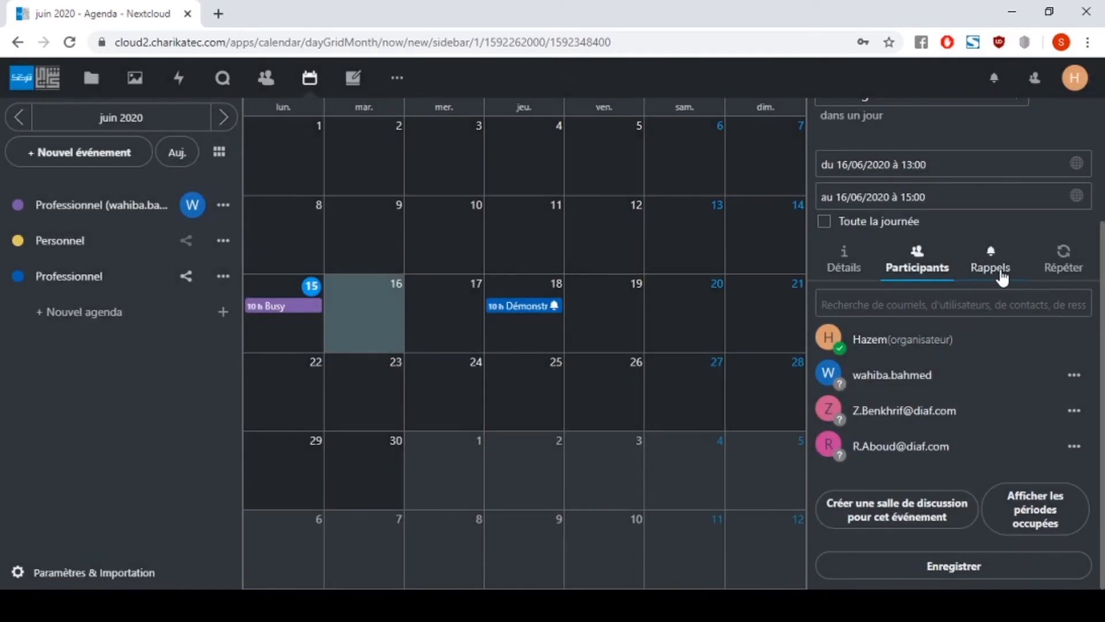
- Make the reminder an e-mail on 15/06/2020 at 10:00, save Meeting Diaf, and begin a 21 June event
left_click(1002, 277)
left_click(952, 443)
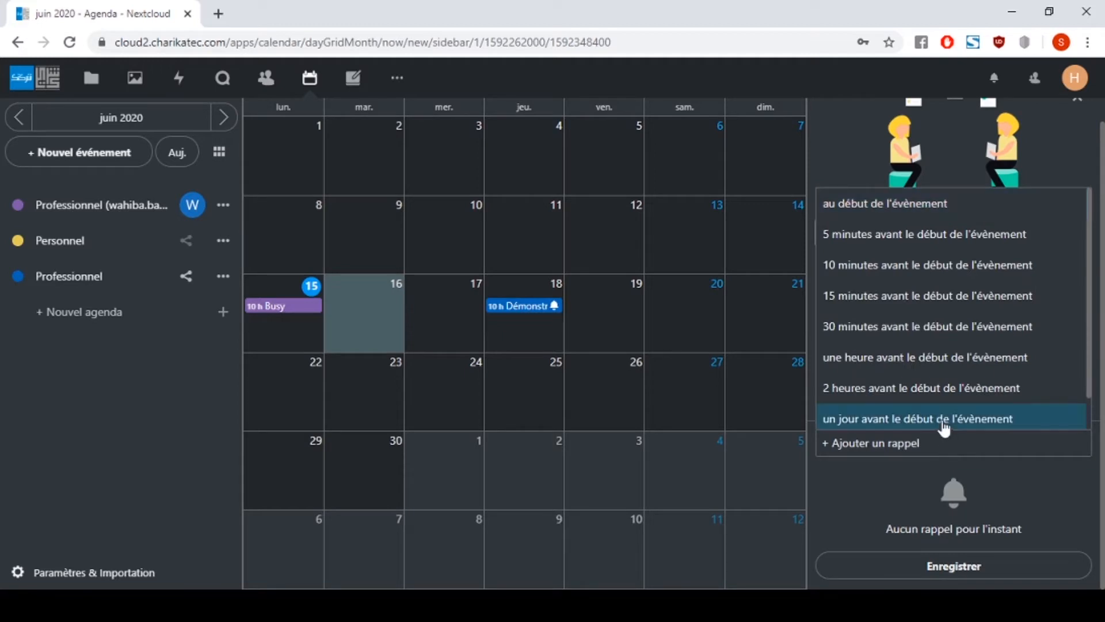
left_click(944, 425)
left_click(1079, 471)
left_click(979, 281)
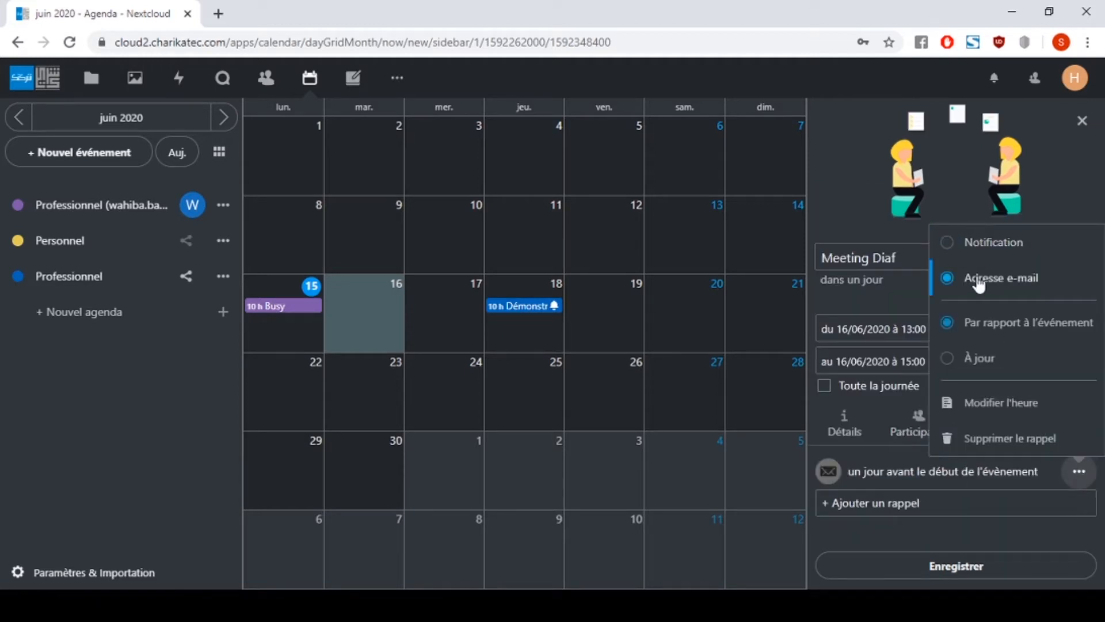
left_click(978, 358)
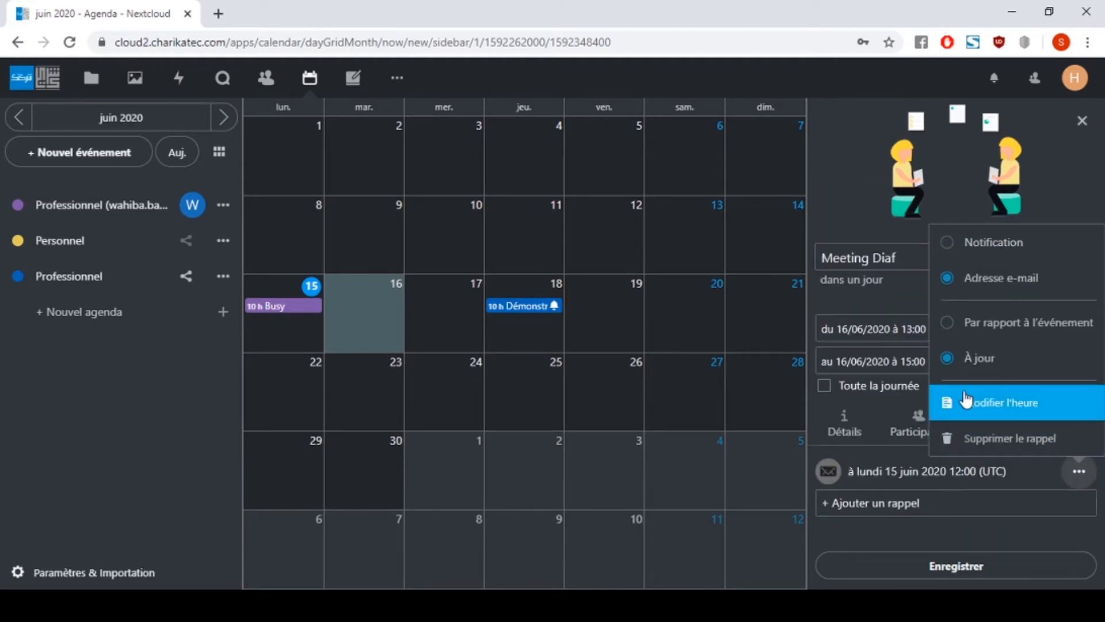
left_click(966, 402)
left_click(940, 472)
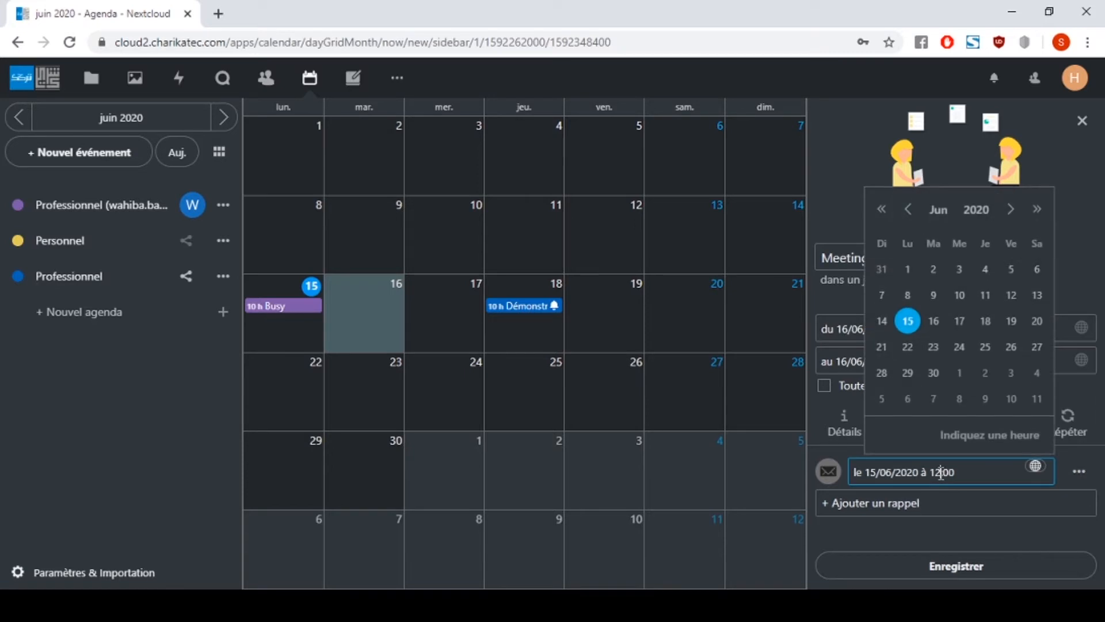
left_click(940, 570)
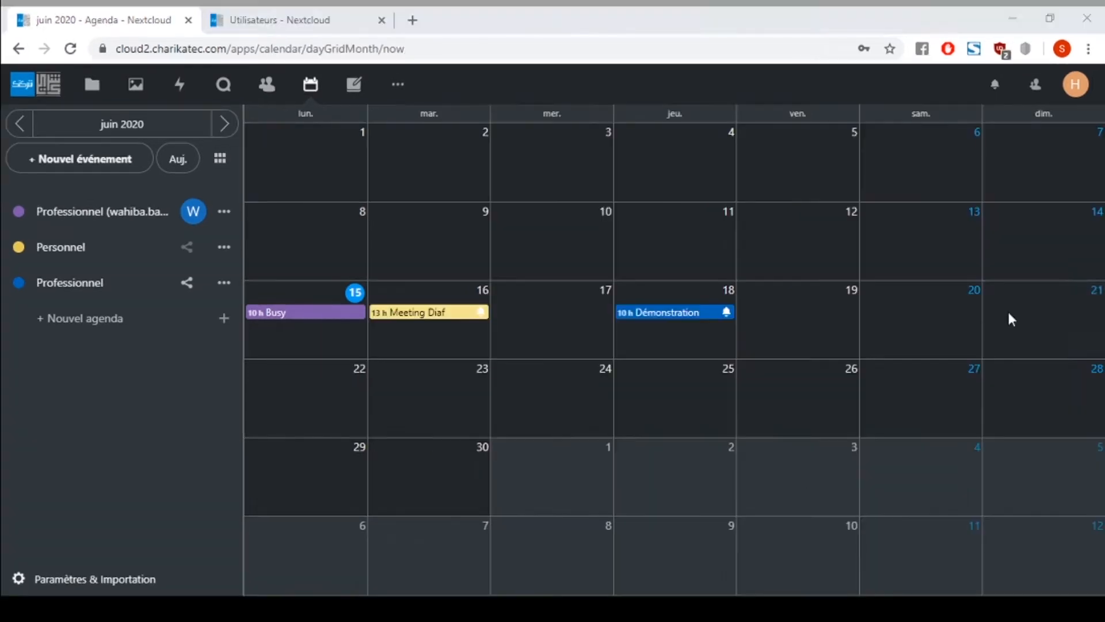
left_click(1009, 316)
- Create a timed 'Briefing équipes' event in the Professionnel calendar and open its full details
type("Briefing équipes")
left_click(614, 366)
left_click(663, 387)
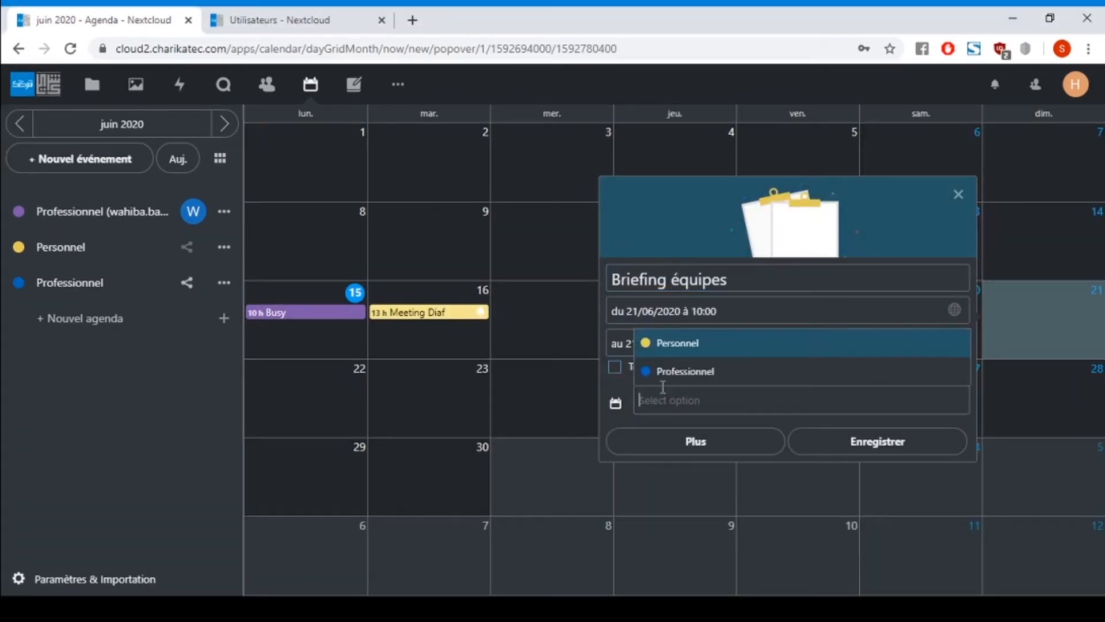
left_click(663, 370)
left_click(695, 441)
- Add the meeting address, the Entreprise category and a pink colour to Briefing équipes
left_click(920, 508)
key("Tab")
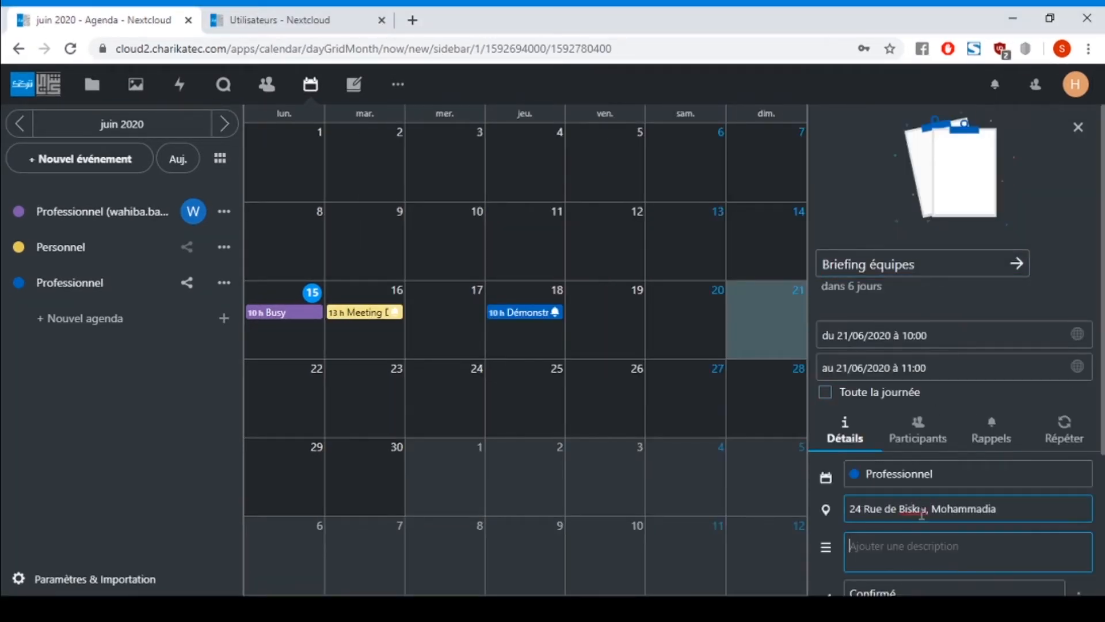
key("Tab")
left_click(1091, 473)
scroll(1091, 473, "down", 3)
left_click(938, 493)
left_click(916, 410)
left_click(857, 528)
left_click(827, 352)
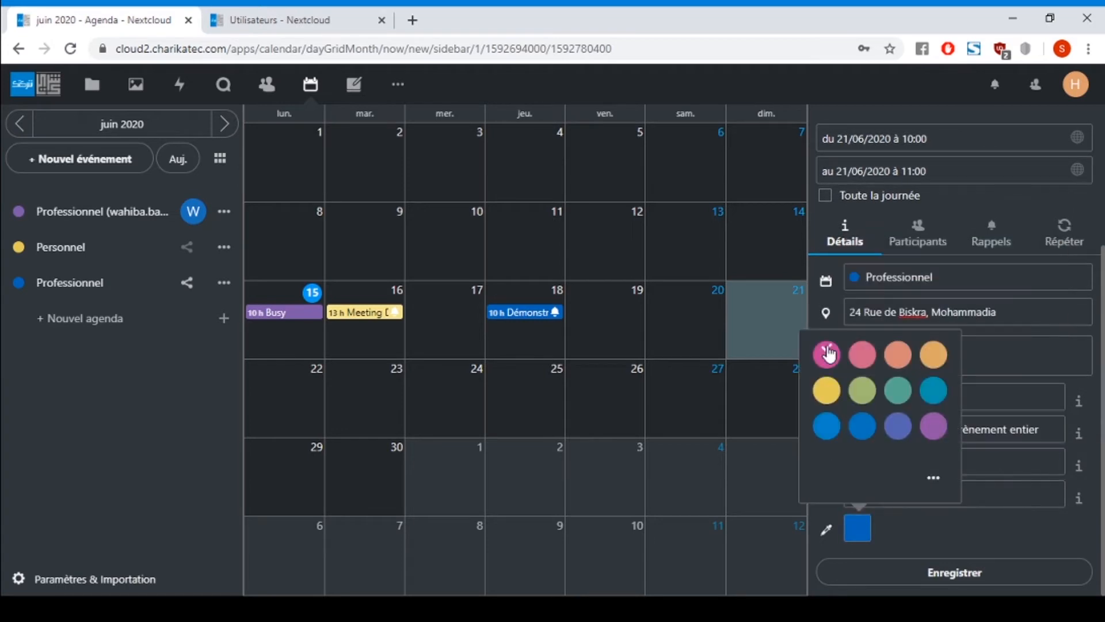
left_click(917, 233)
- Add three attendees to Briefing équipes
left_click(918, 378)
type("wahiba")
left_click(910, 408)
left_click(900, 382)
left_click(904, 415)
left_click(925, 345)
left_click(923, 380)
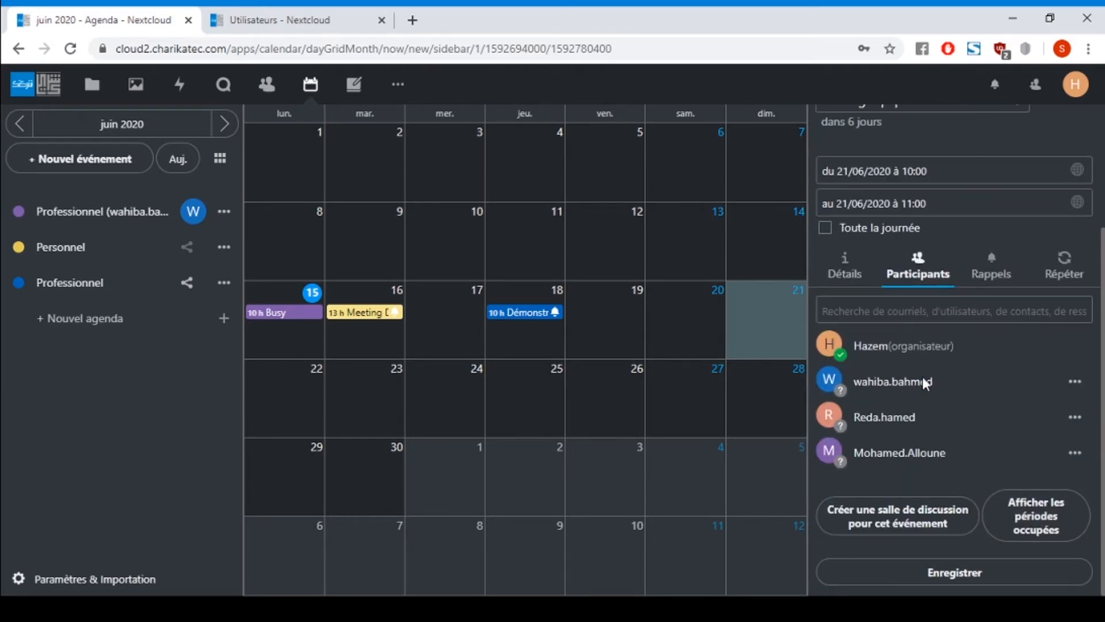
- Add a one-day-before reminder, make it repeat weekly, and save Briefing équipes
left_click(988, 266)
left_click(945, 450)
left_click(1025, 424)
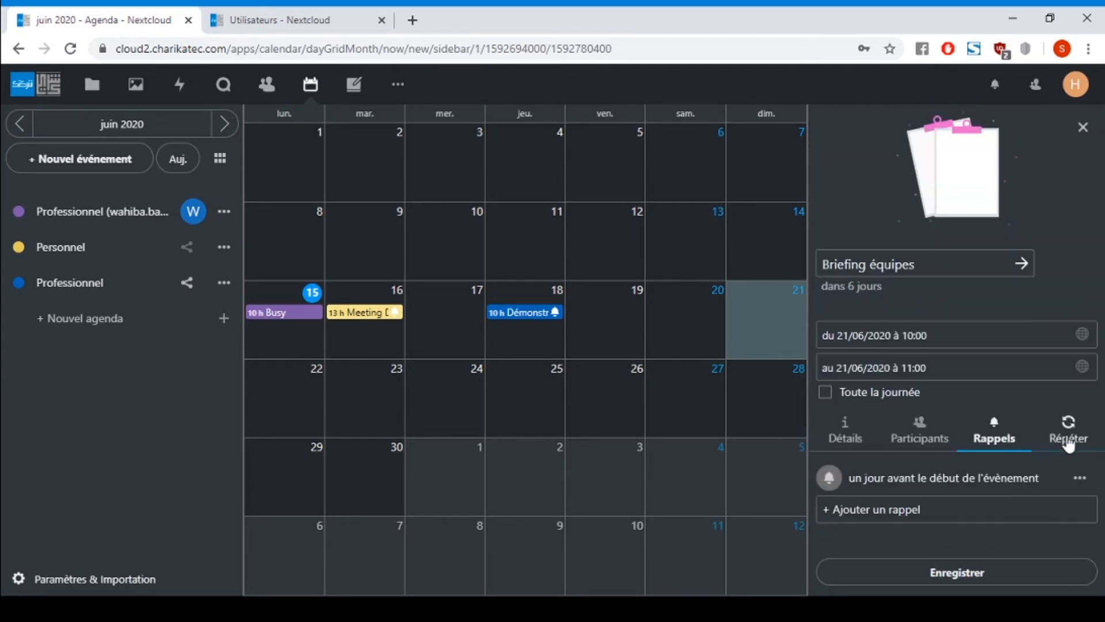
left_click(1069, 441)
left_click(1062, 476)
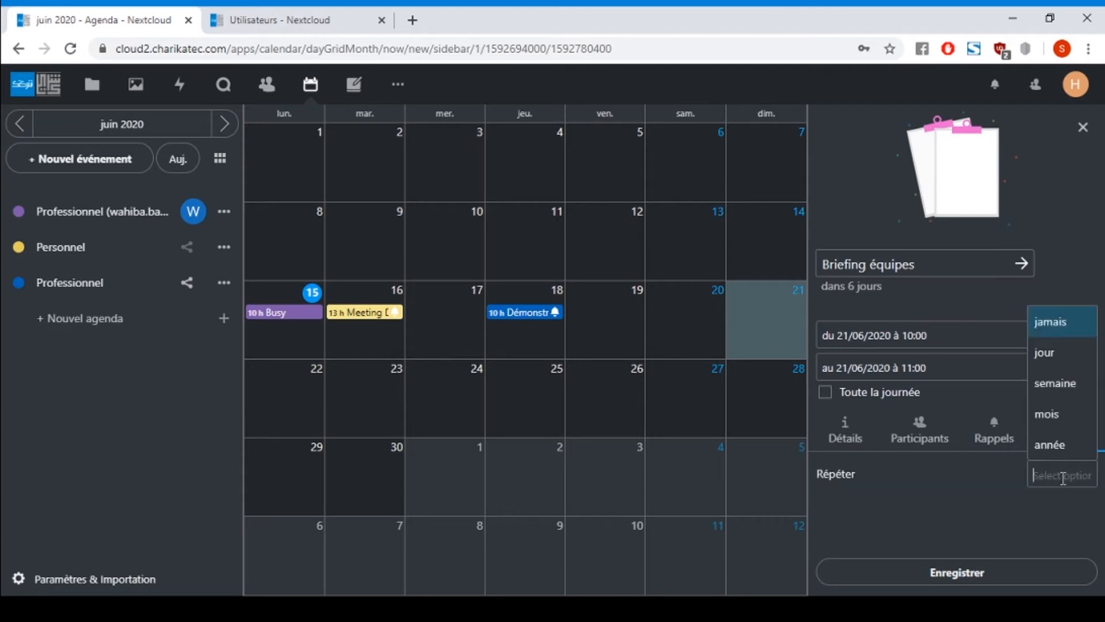
left_click(1055, 383)
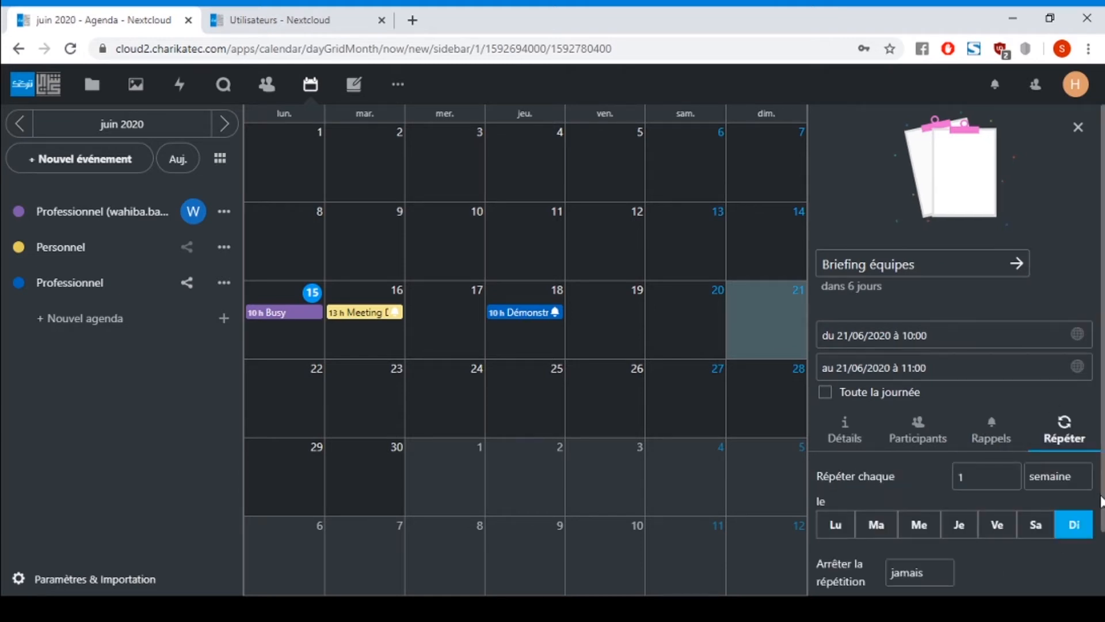
left_click_drag(1101, 501, 1102, 588)
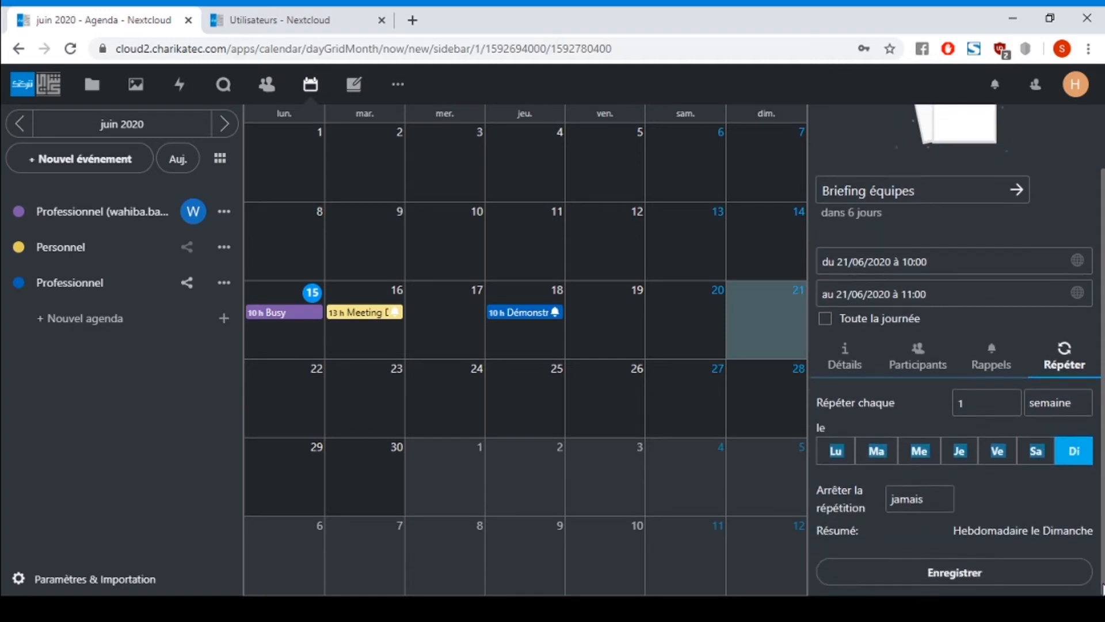
left_click(1047, 511)
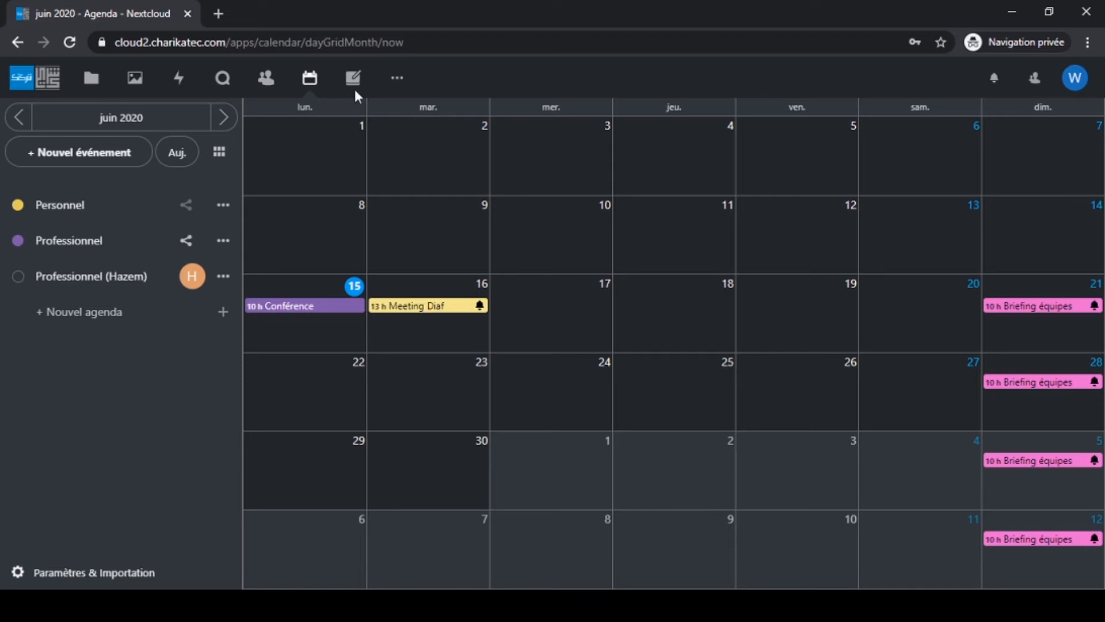
- Bring up the other apps from the top bar of the colleague's account
left_click(396, 90)
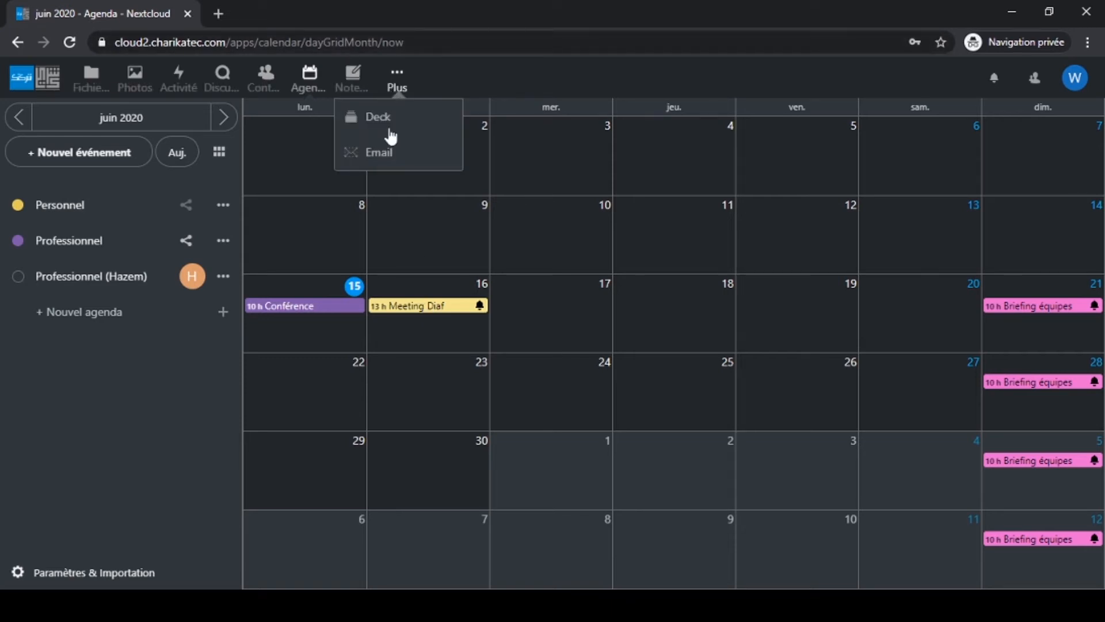
- In the Email app, open 'Invitation: Meeting Diaf' and choose Accepter
left_click(382, 153)
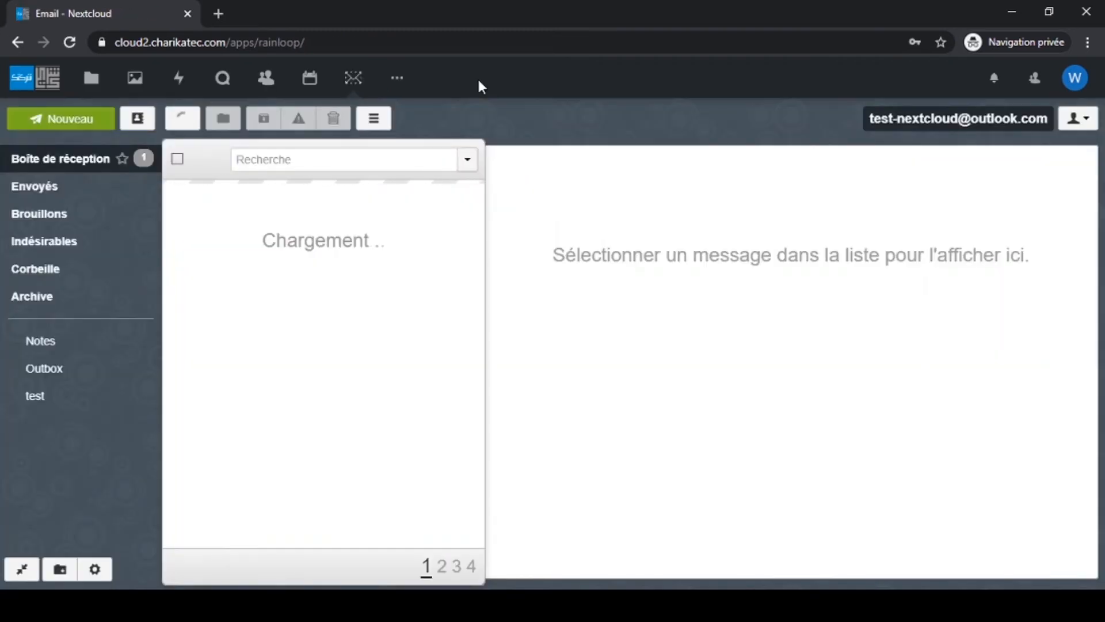
left_click(330, 217)
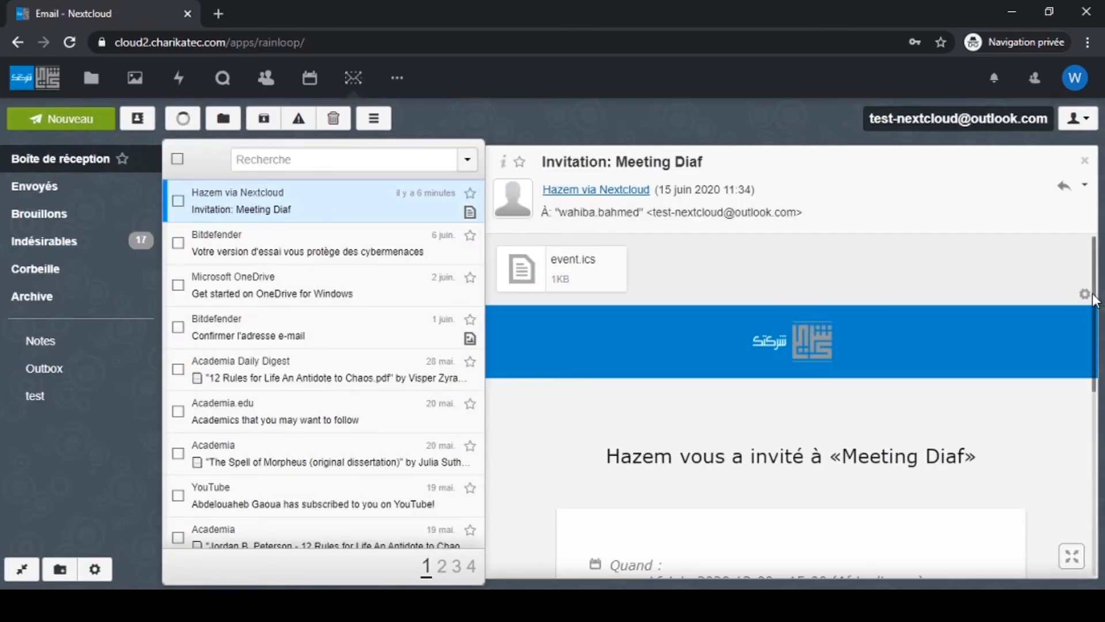
scroll(1096, 425, "down", 5)
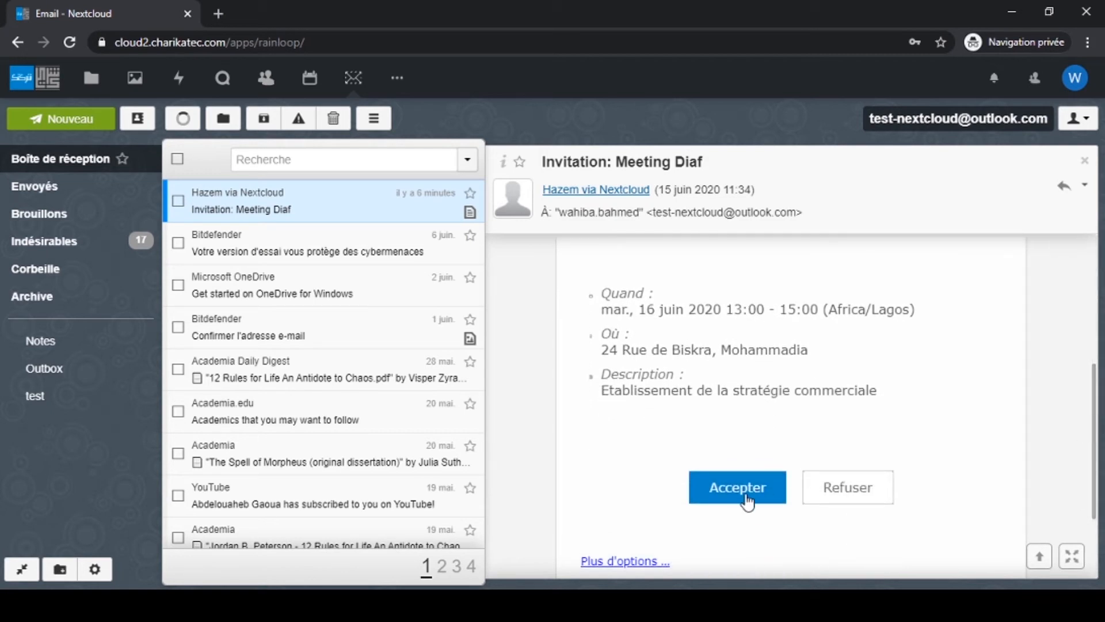
left_click(745, 498)
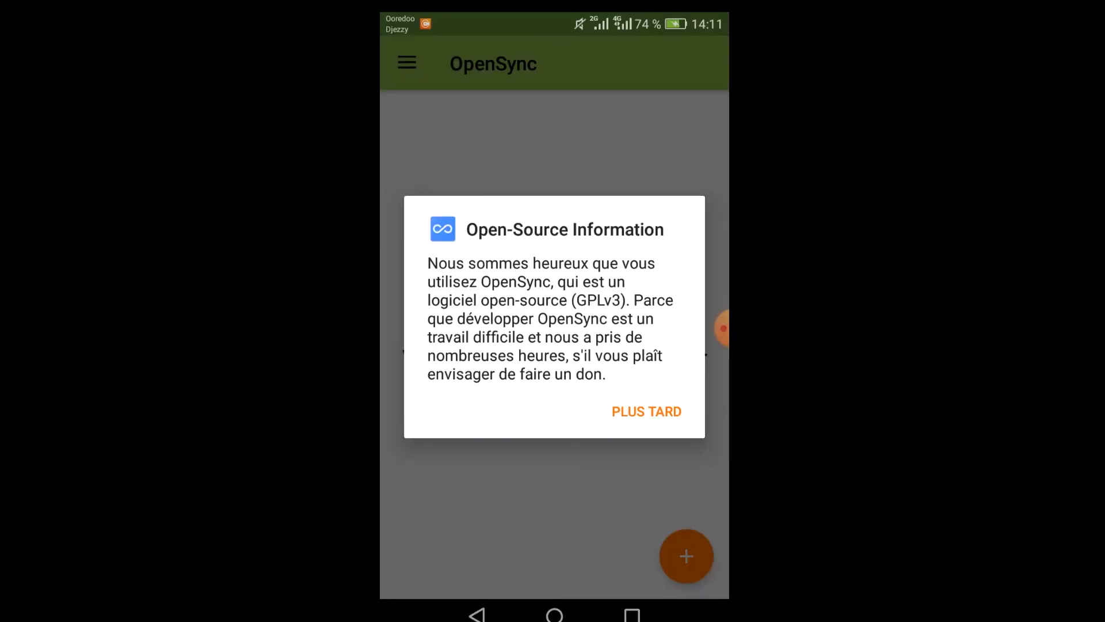
left_click(646, 412)
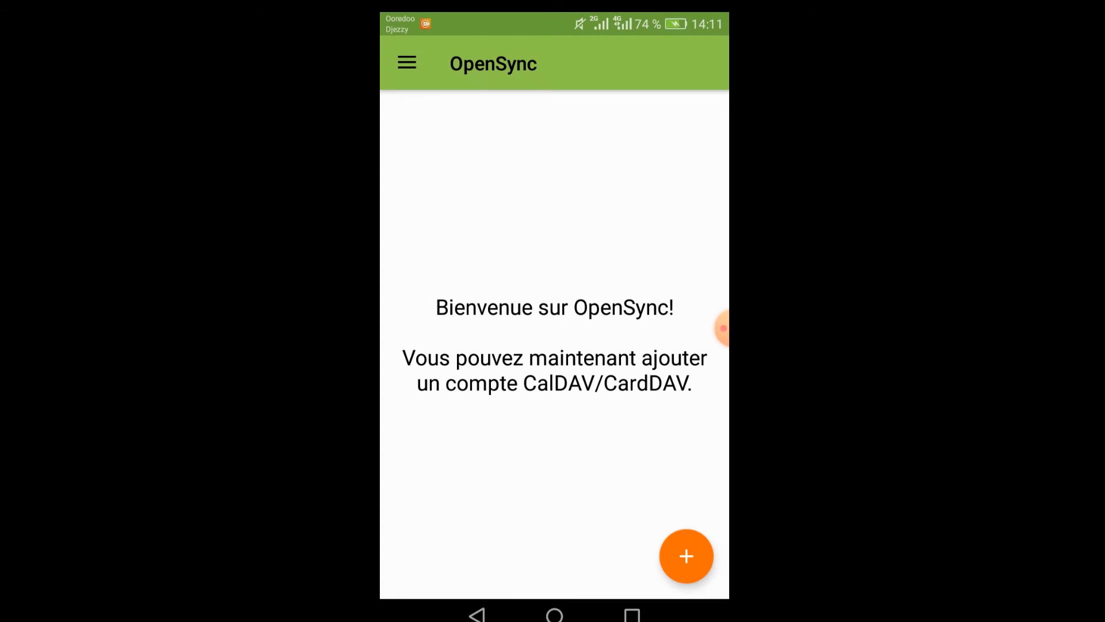
left_click(411, 252)
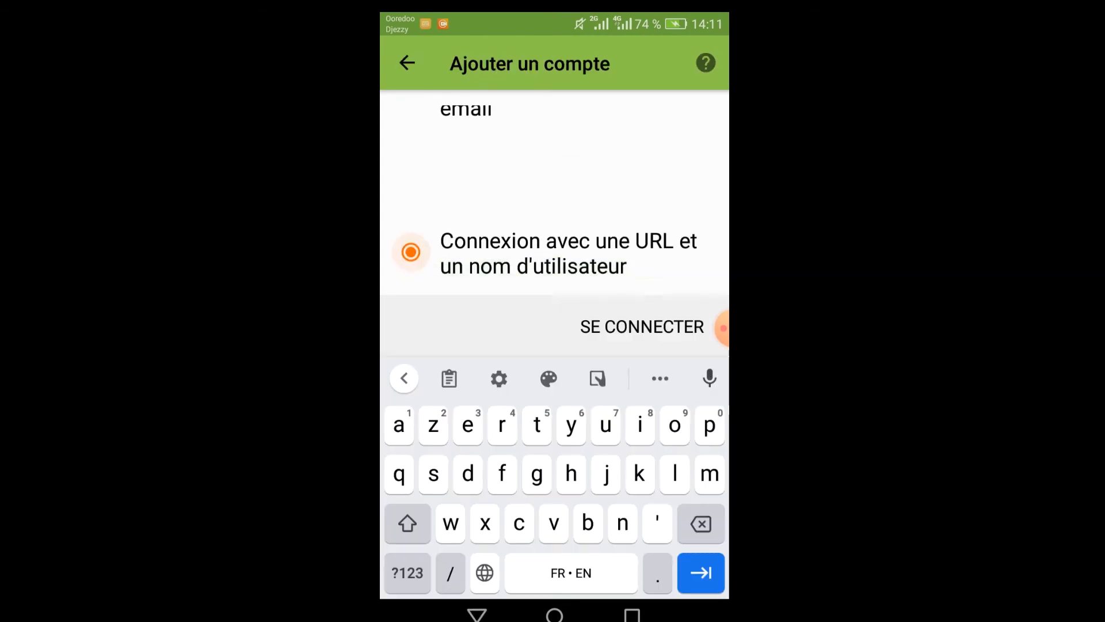
type("https")
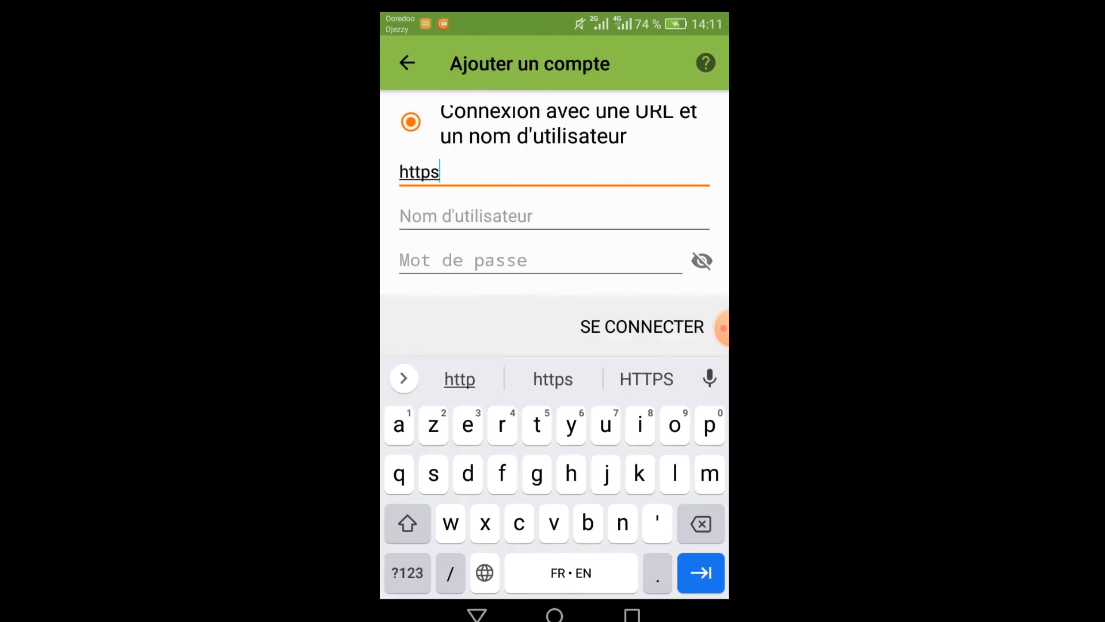
type("://cloud2.charikatec.com")
key("Tab")
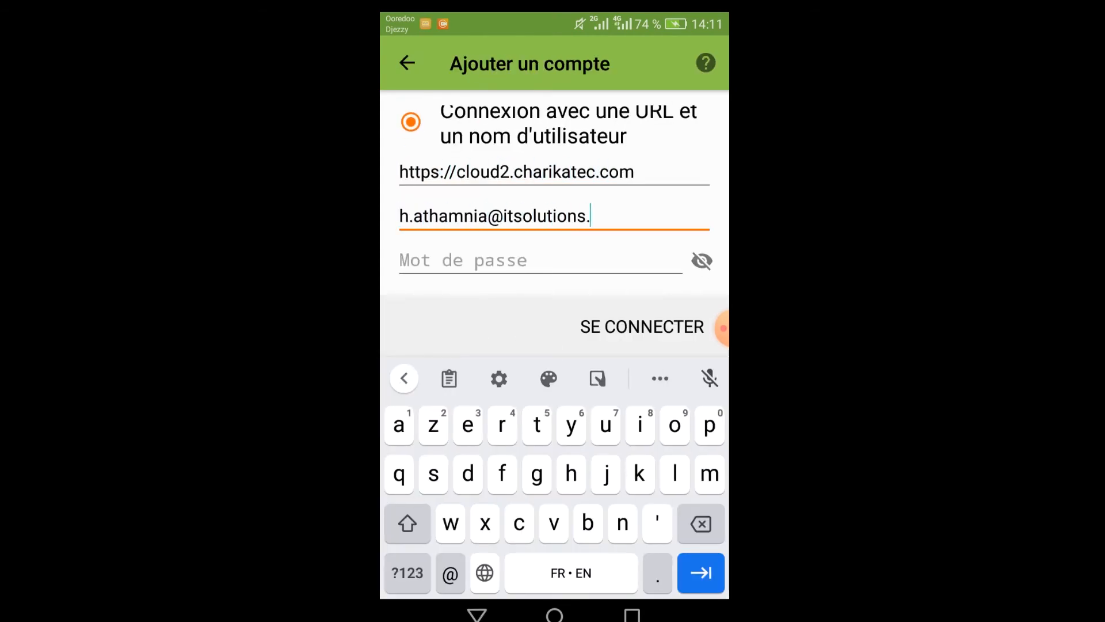
key("Tab")
left_click(641, 327)
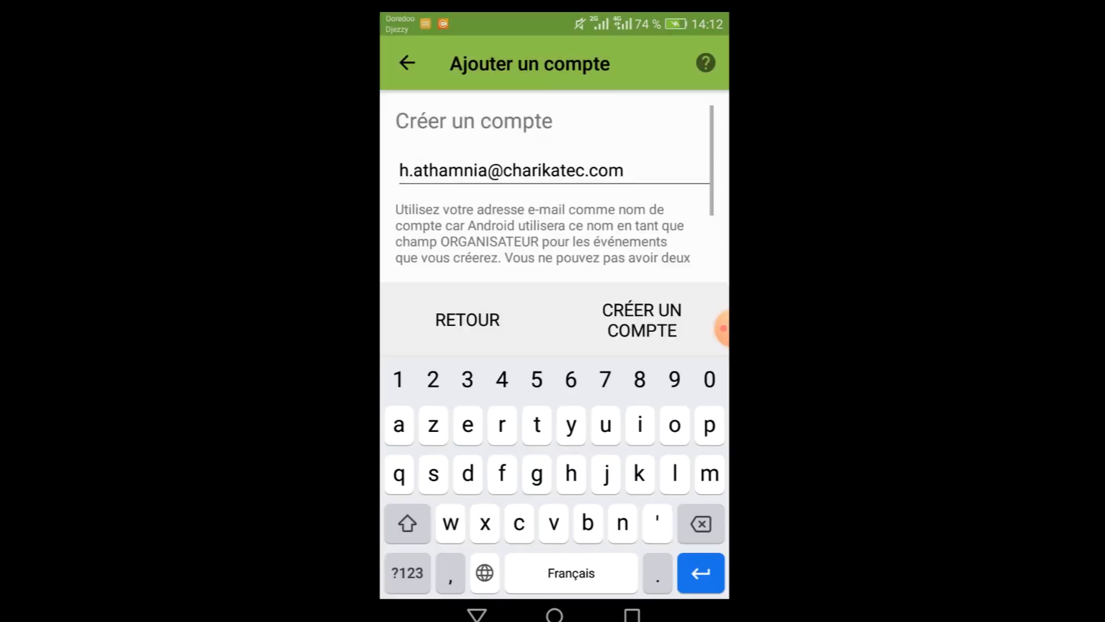
scroll(555, 187, "down", 2)
left_click(641, 319)
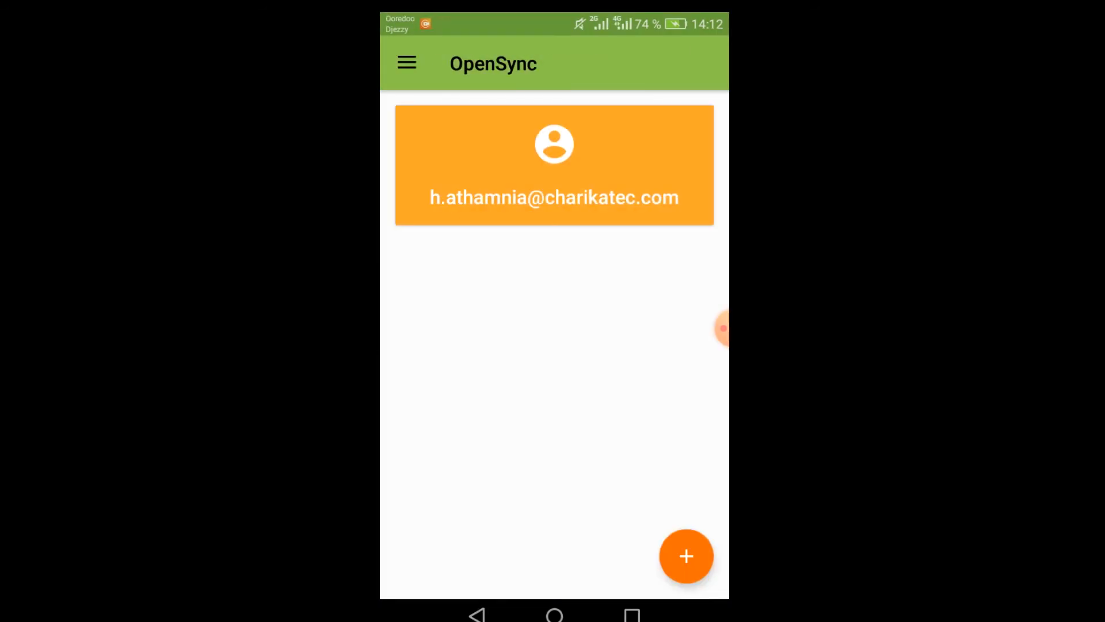
- Enable syncing for the Personnel calendar and both Professionnel calendars
left_click(554, 166)
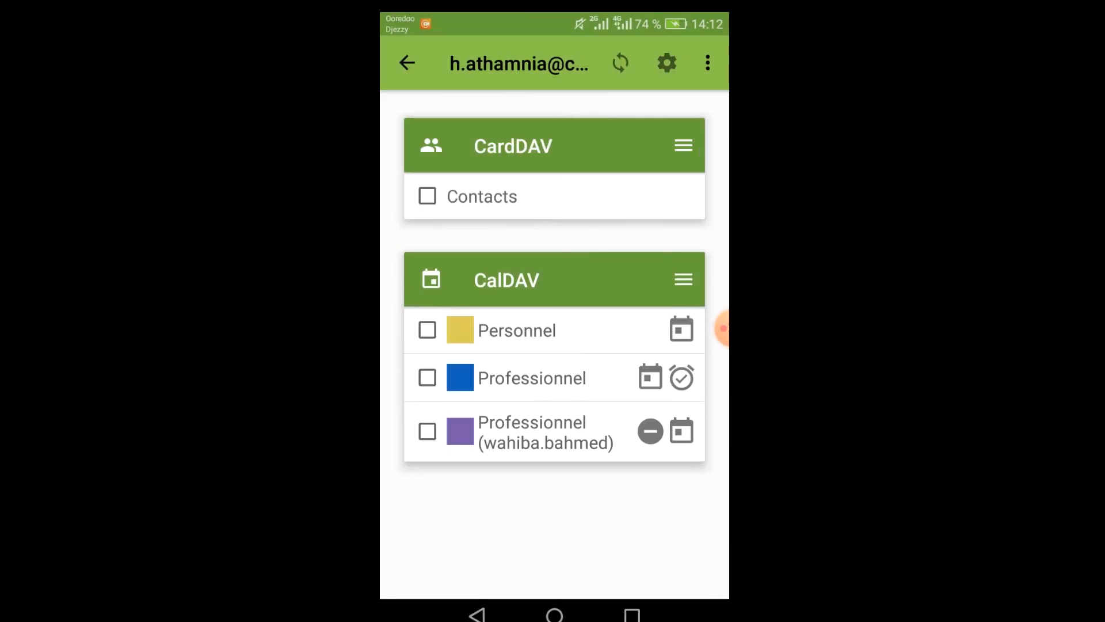
left_click(427, 329)
left_click(427, 378)
left_click(427, 432)
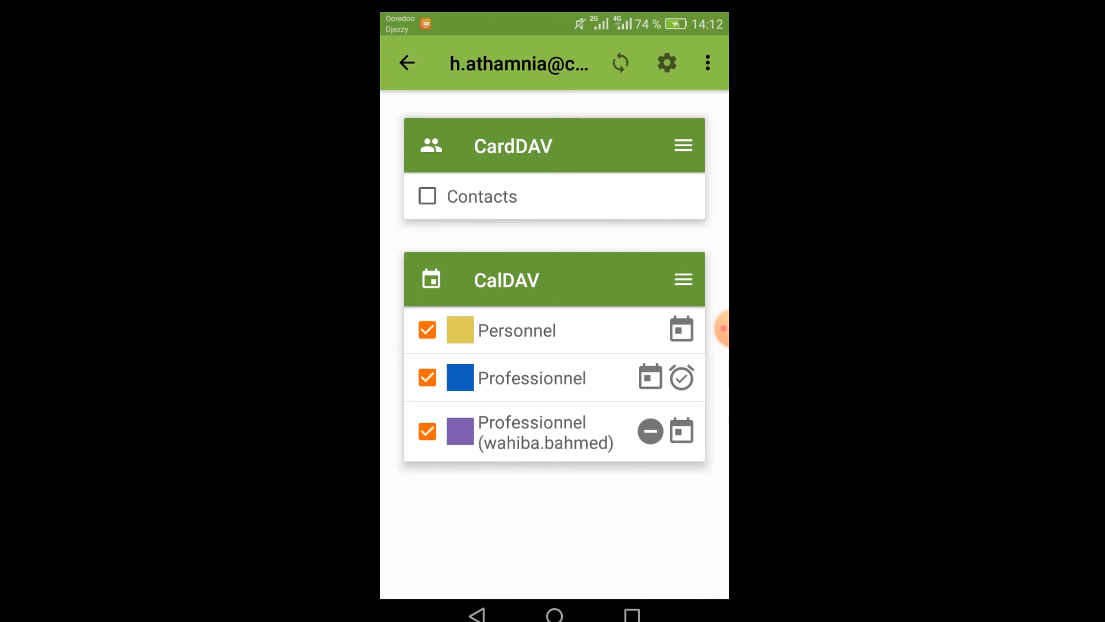
- Set address-book sync to every 5 minutes, then open the phone's Agenda app
left_click(667, 62)
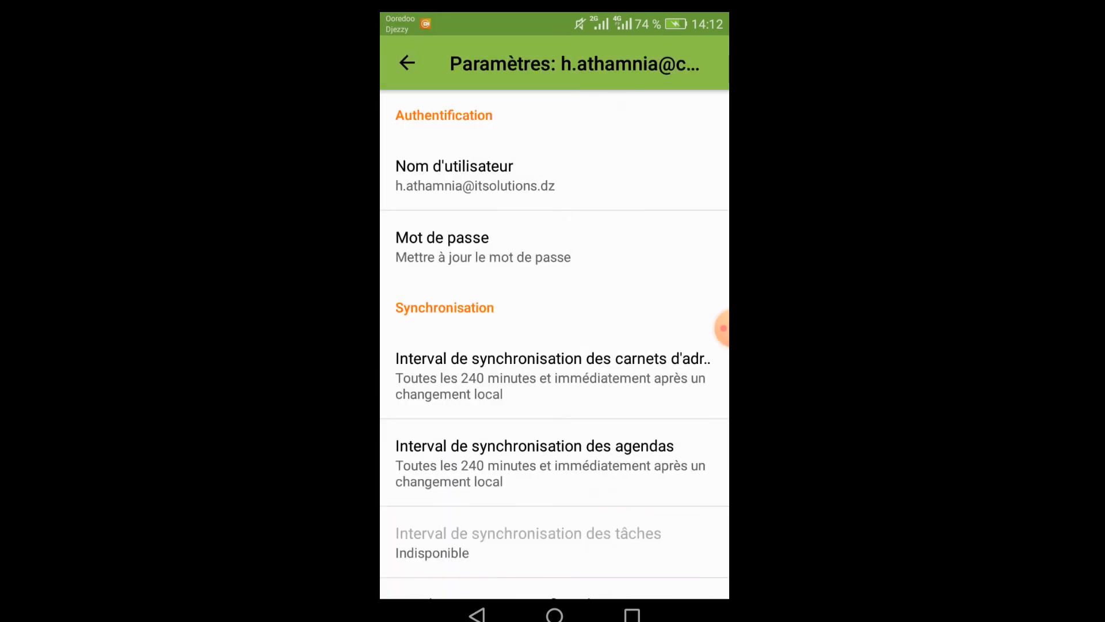
scroll(554, 346, "down", 2)
left_click(552, 300)
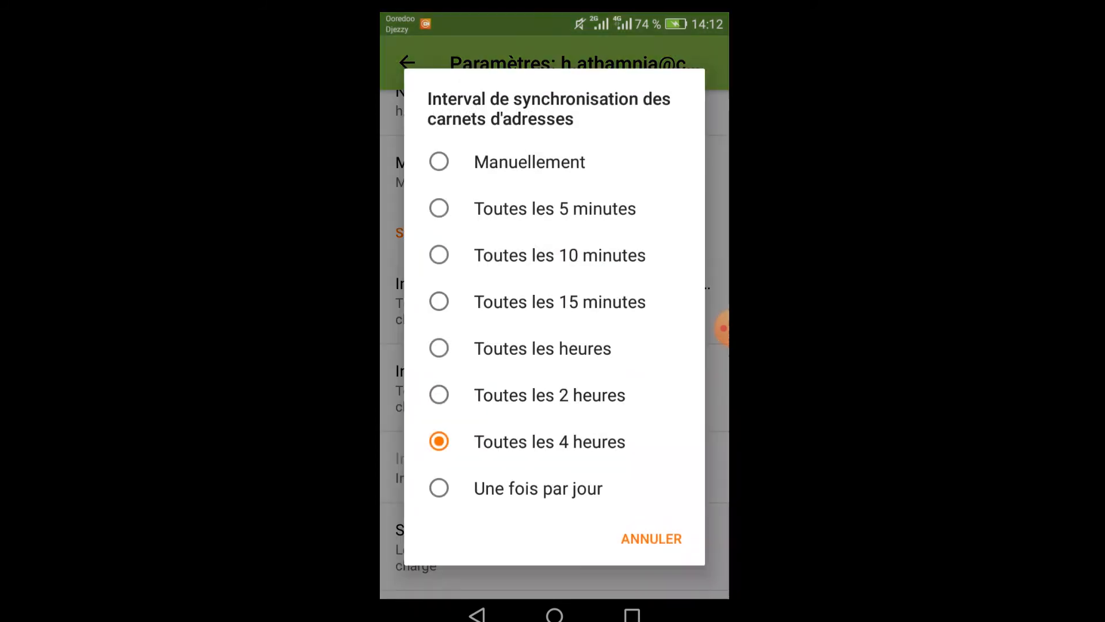
left_click(554, 207)
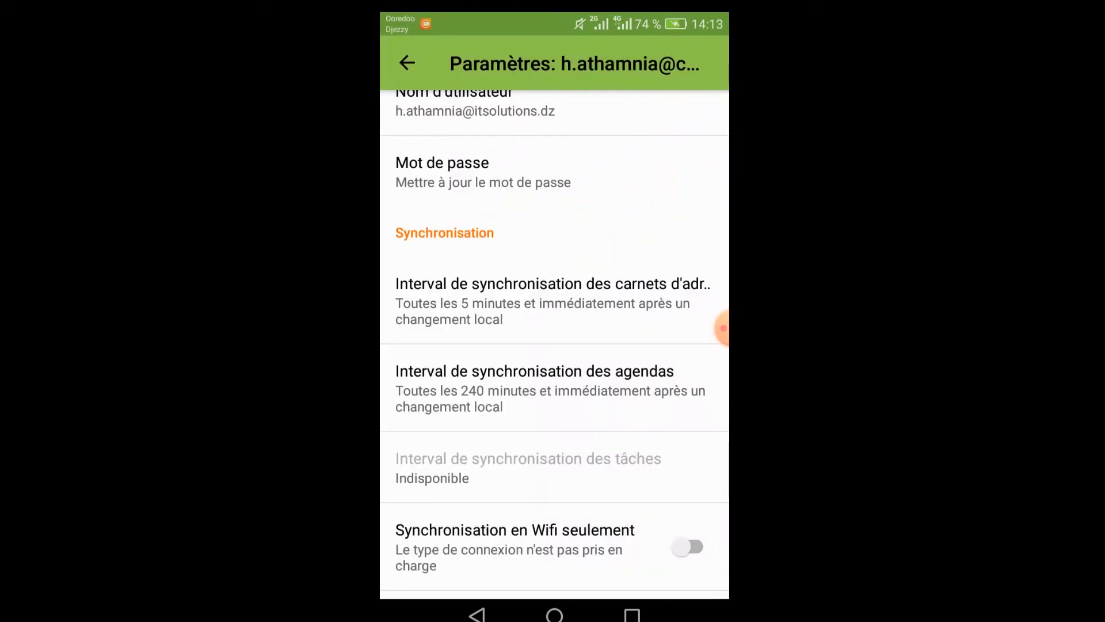
left_click(547, 397)
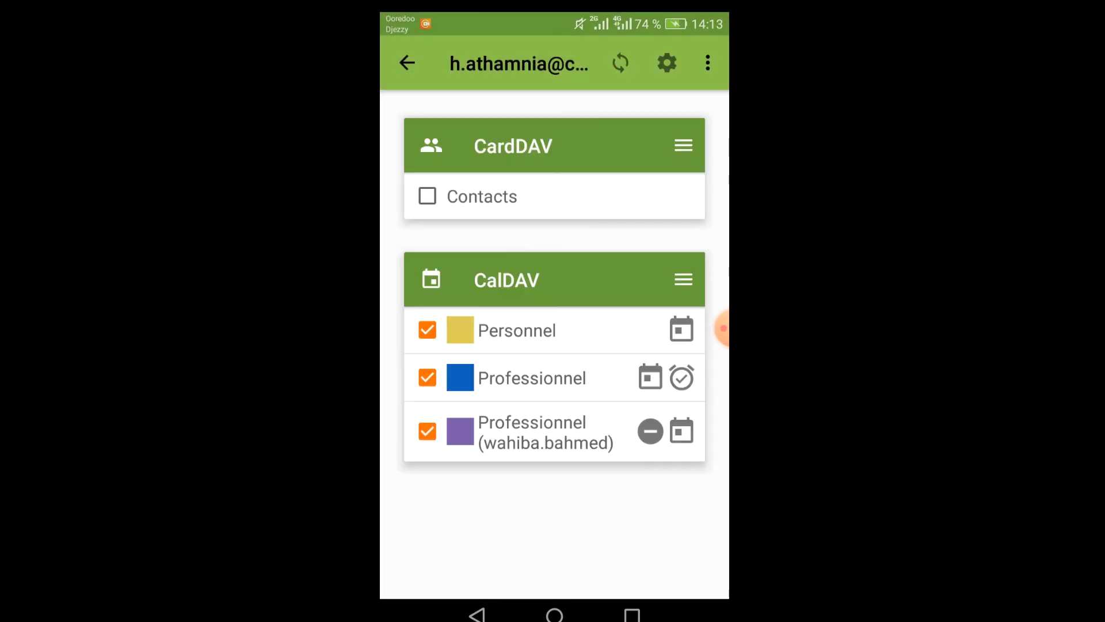
left_click(555, 615)
left_click_drag(662, 345, 449, 345)
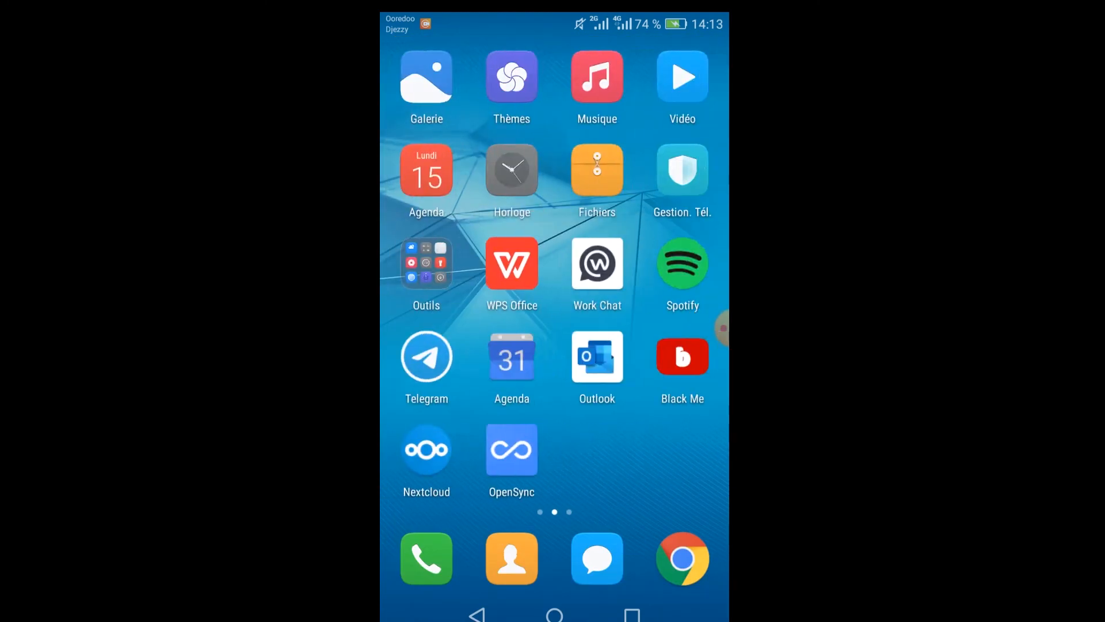
left_click(541, 357)
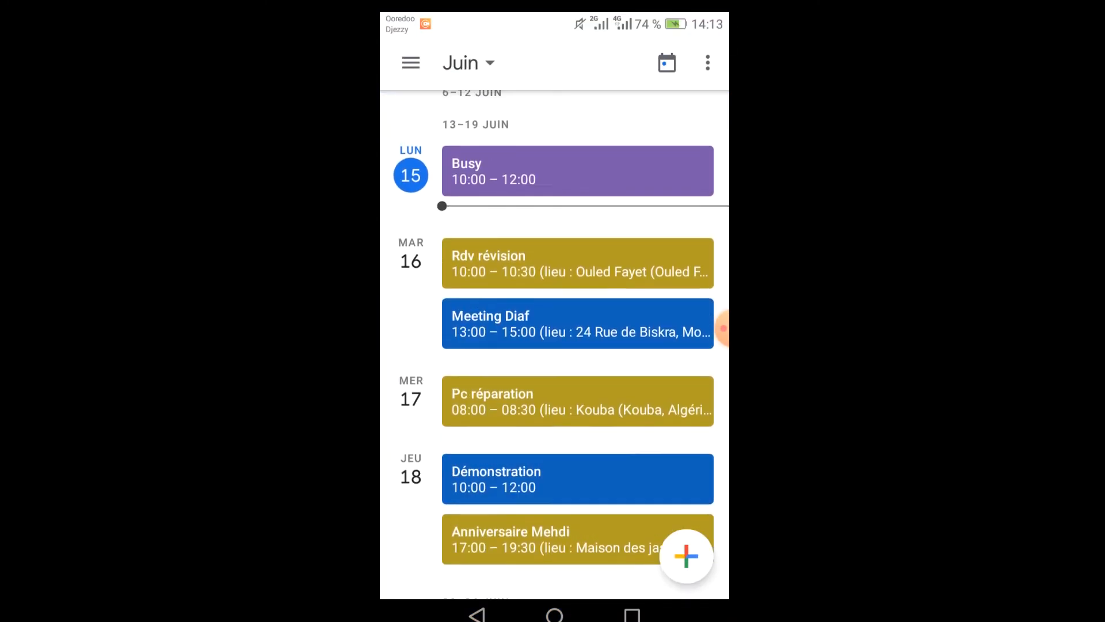